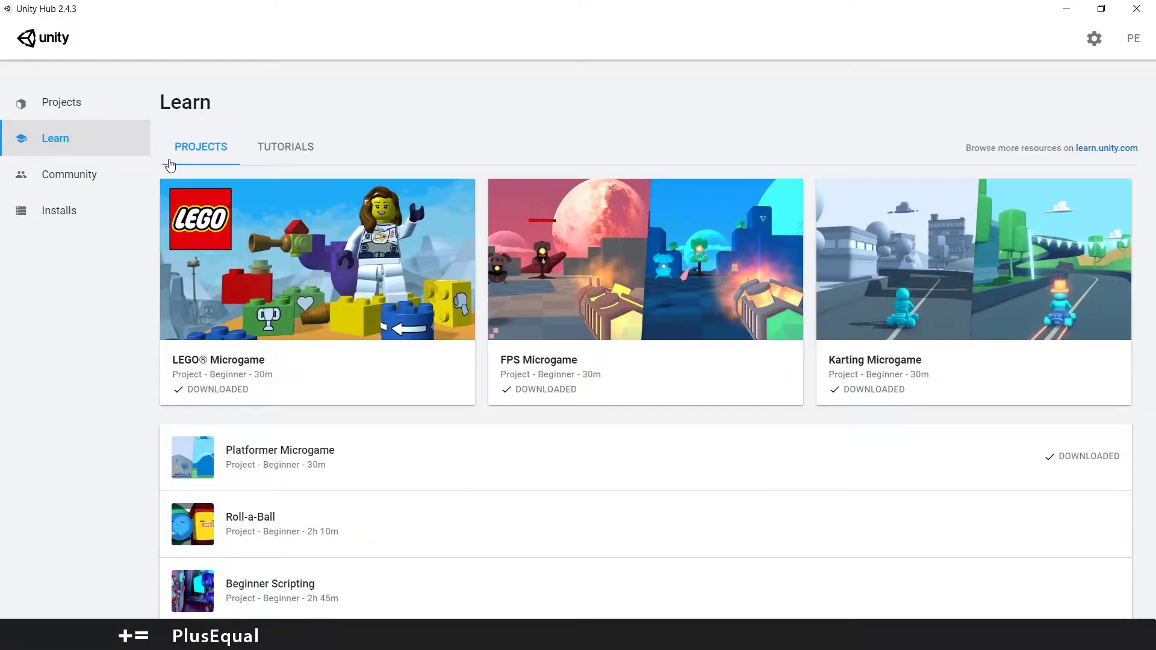
- Browse the list of sample projects in the Learn section
scroll(555, 354, down, 5)
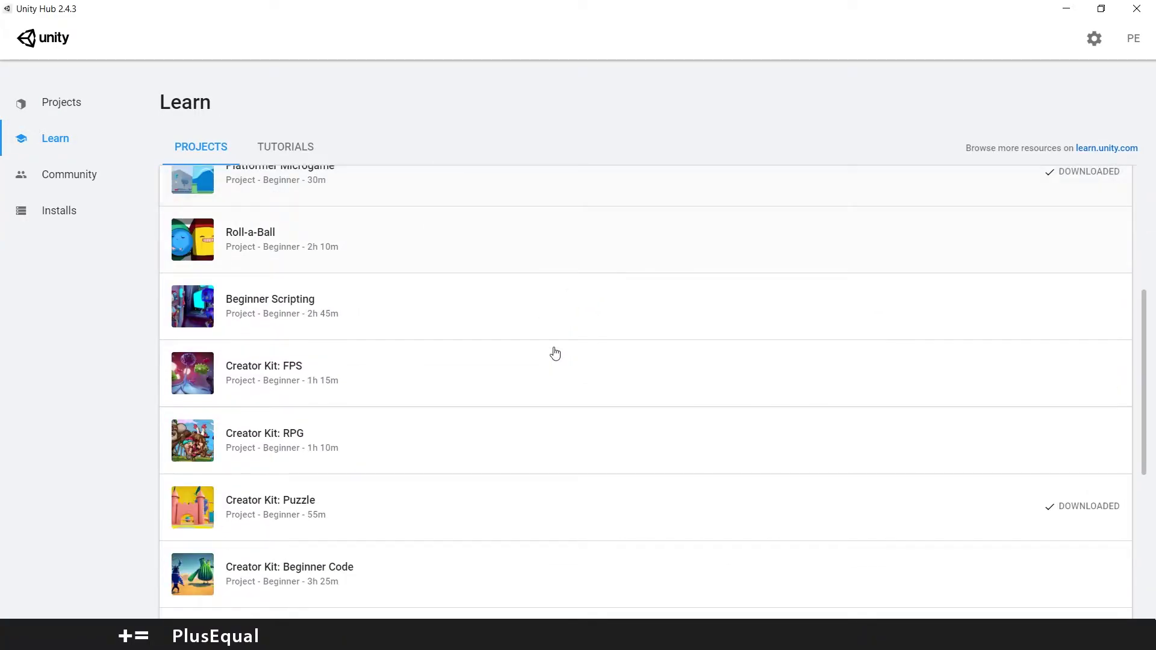
scroll(554, 349, up, 5)
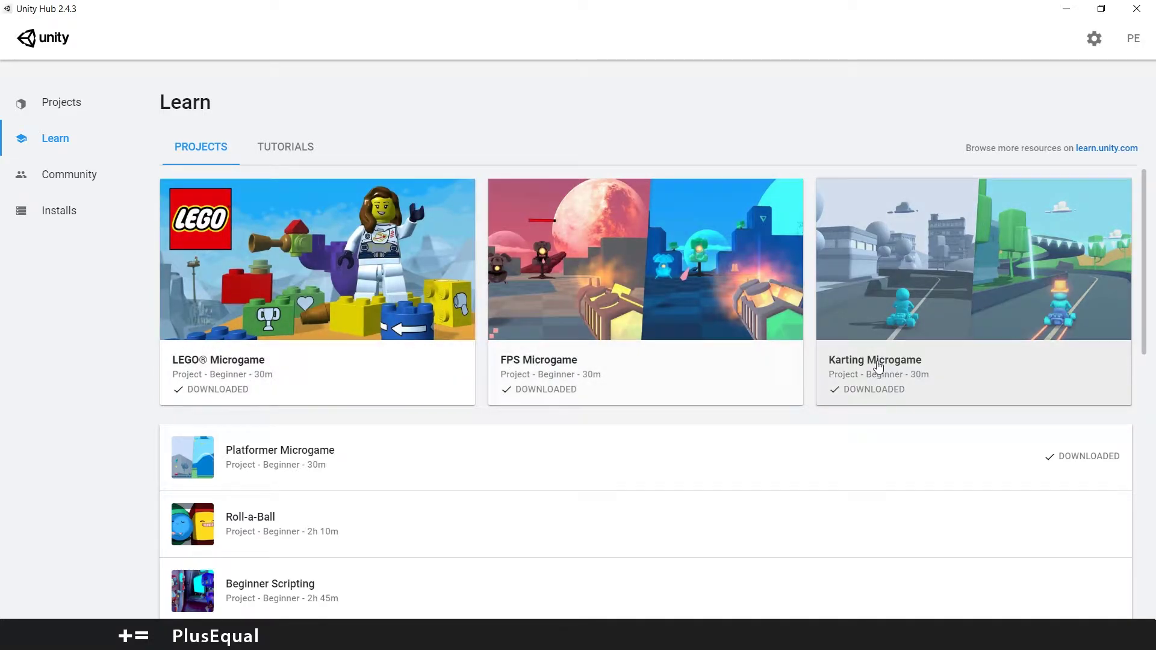
scroll(870, 360, down, 5)
scroll(751, 343, up, 4)
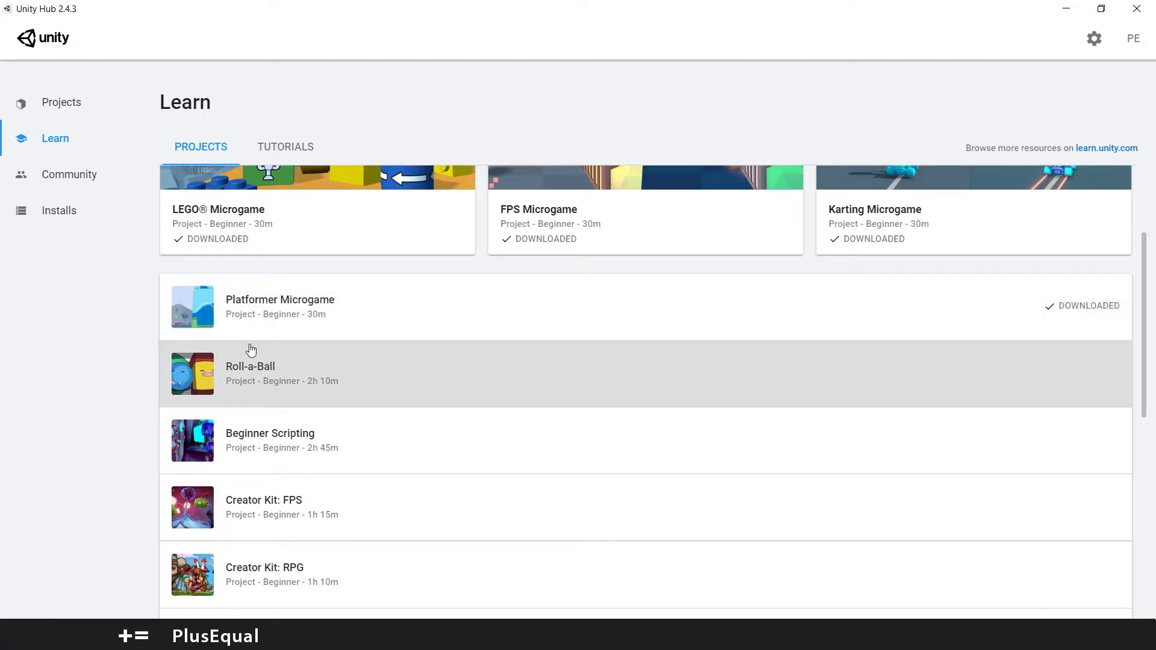
scroll(351, 393, up, 3)
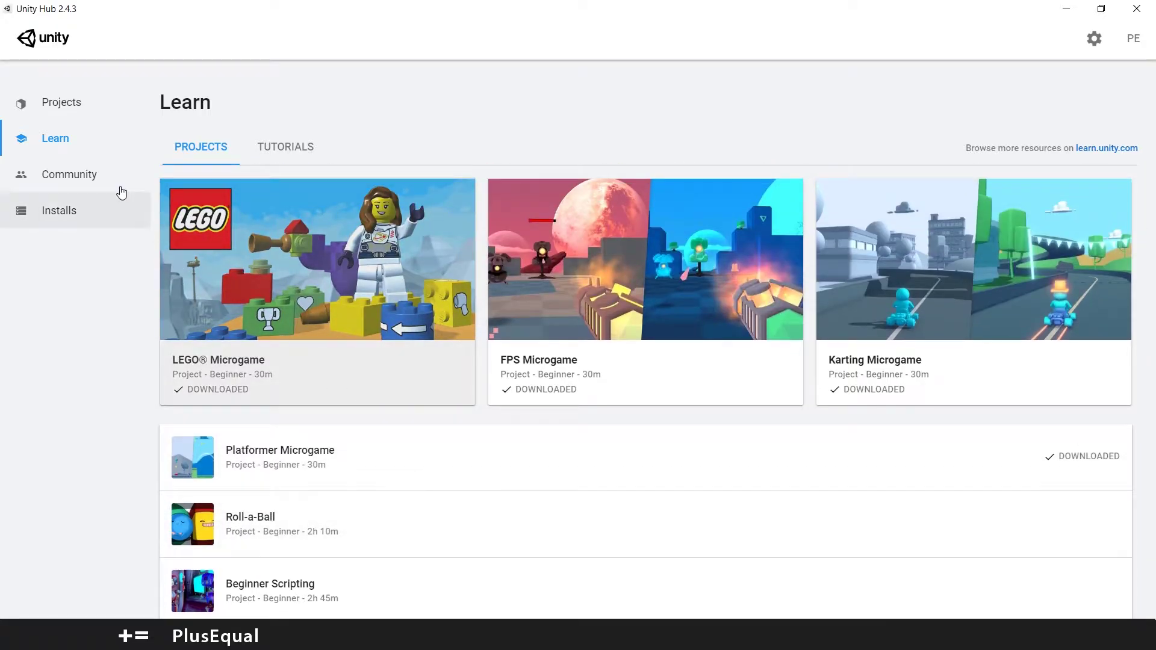
- Create a new project named Rollaball from the Universal Render Pipeline template
click(79, 114)
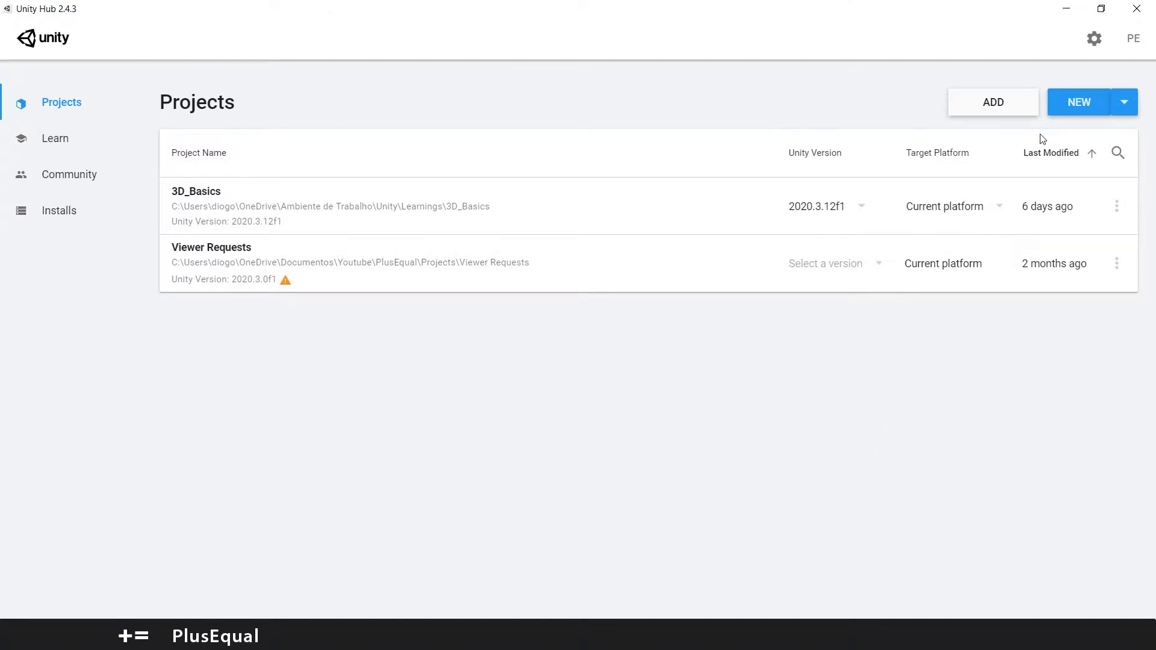
click(1081, 103)
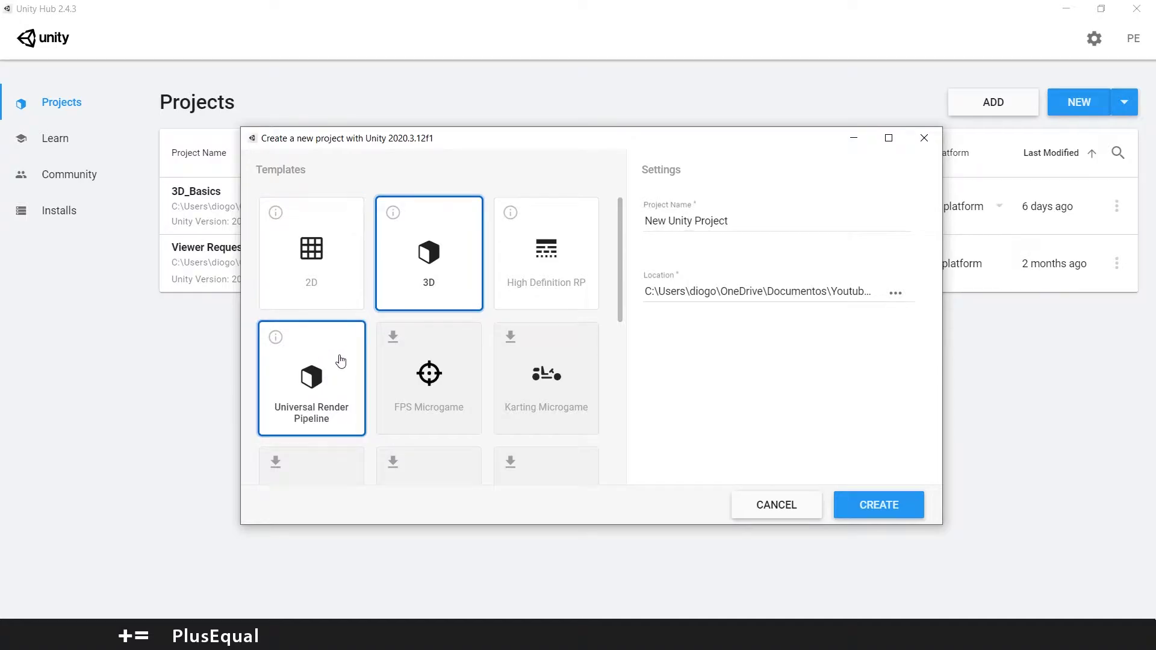
click(298, 342)
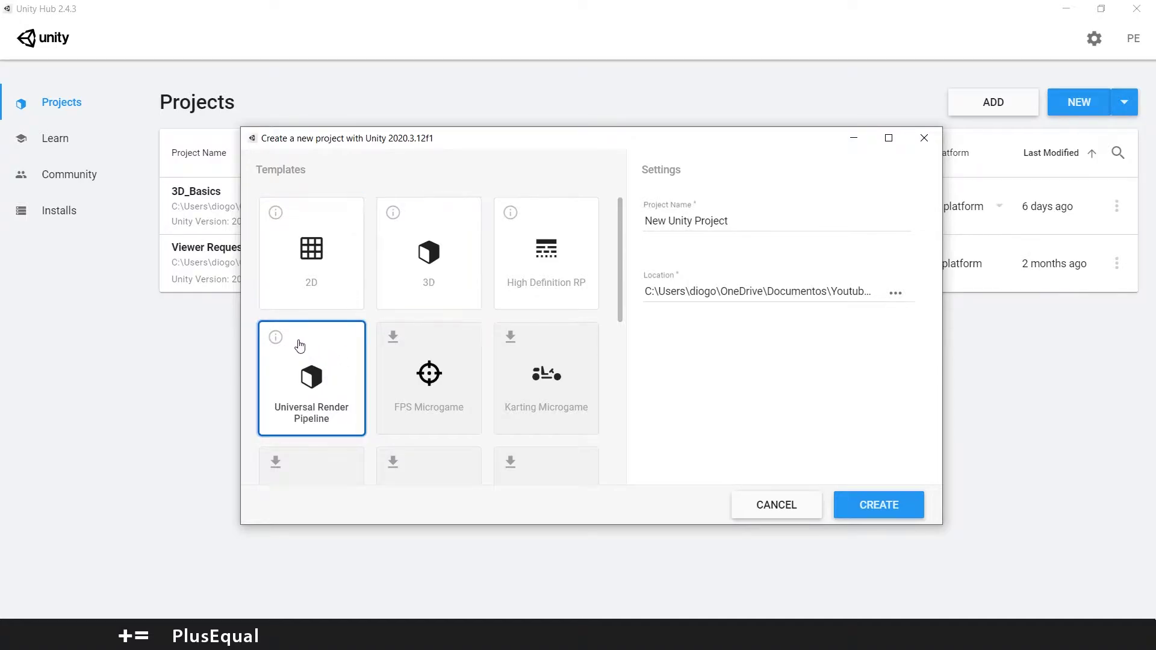
click(748, 216)
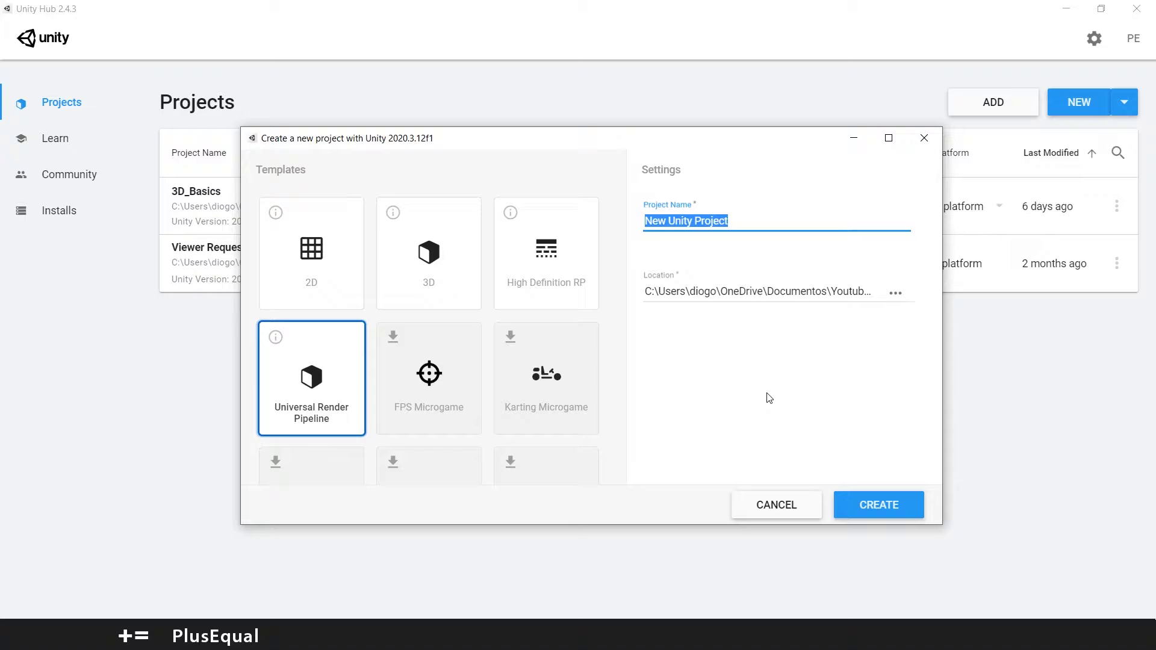
text(Rollaball)
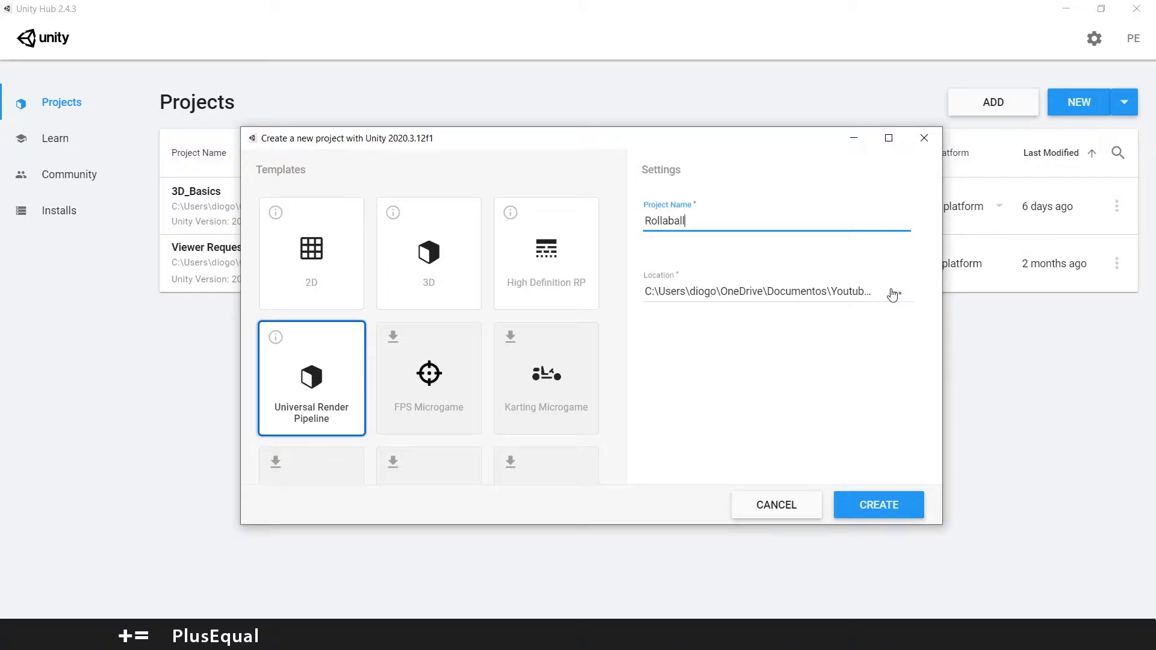
click(720, 344)
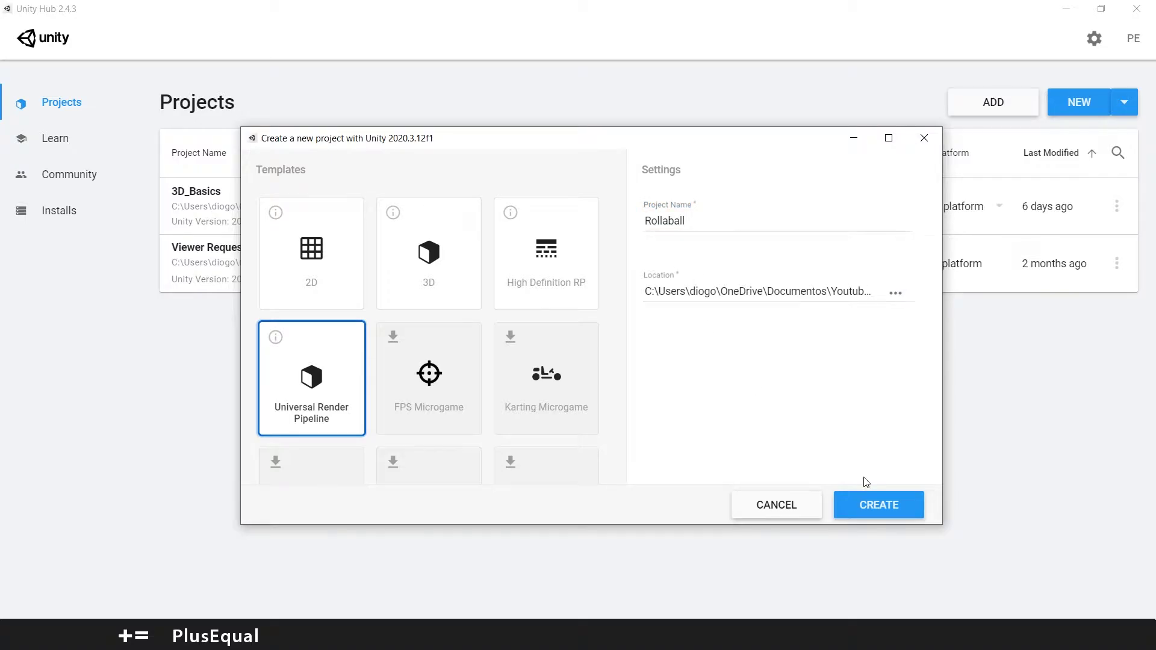
click(865, 505)
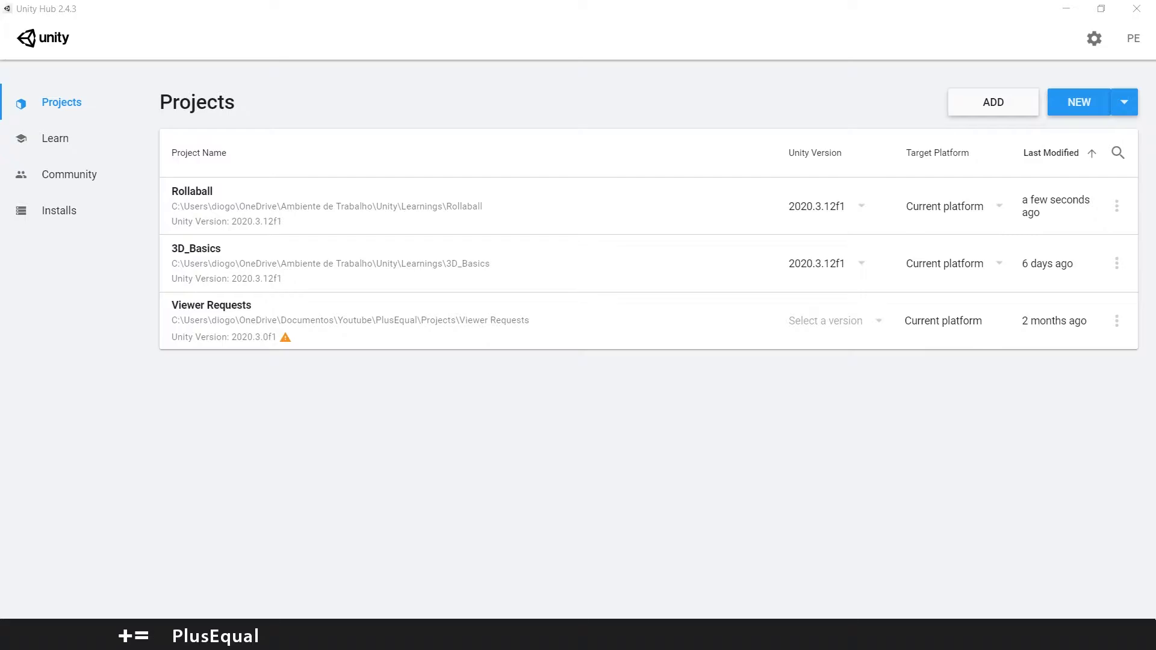
- Read the Unity issue tracker report on the template project decompression error, highlighting the part of its title about path length
click(899, 418)
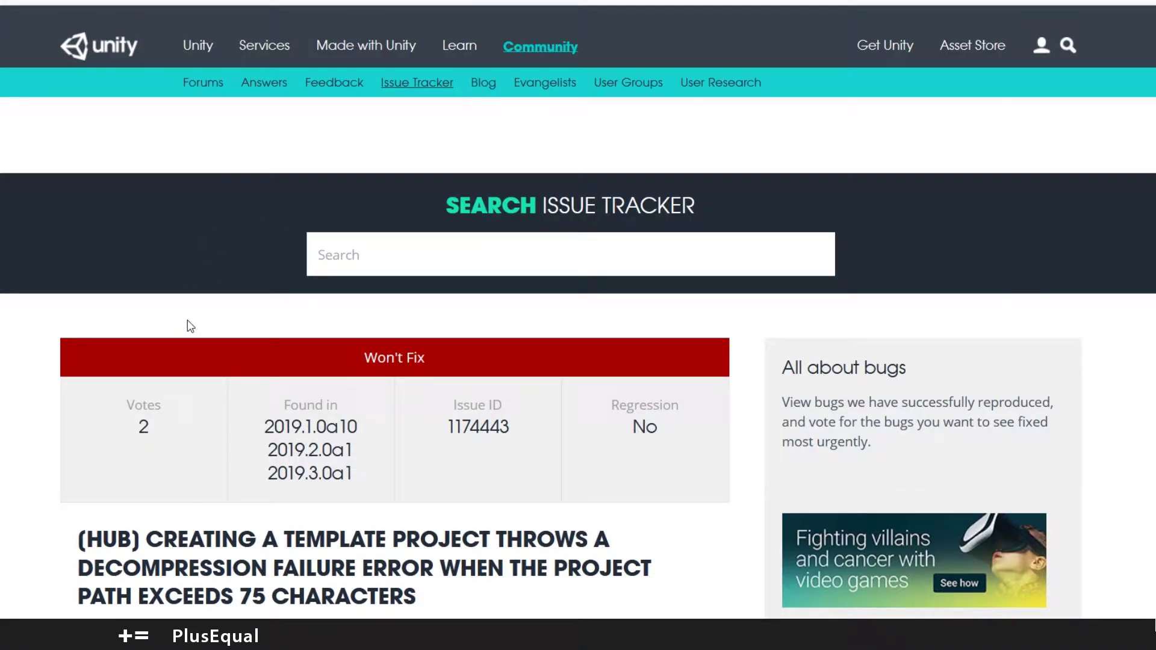
scroll(382, 377, down, 3)
scroll(438, 360, down, 5)
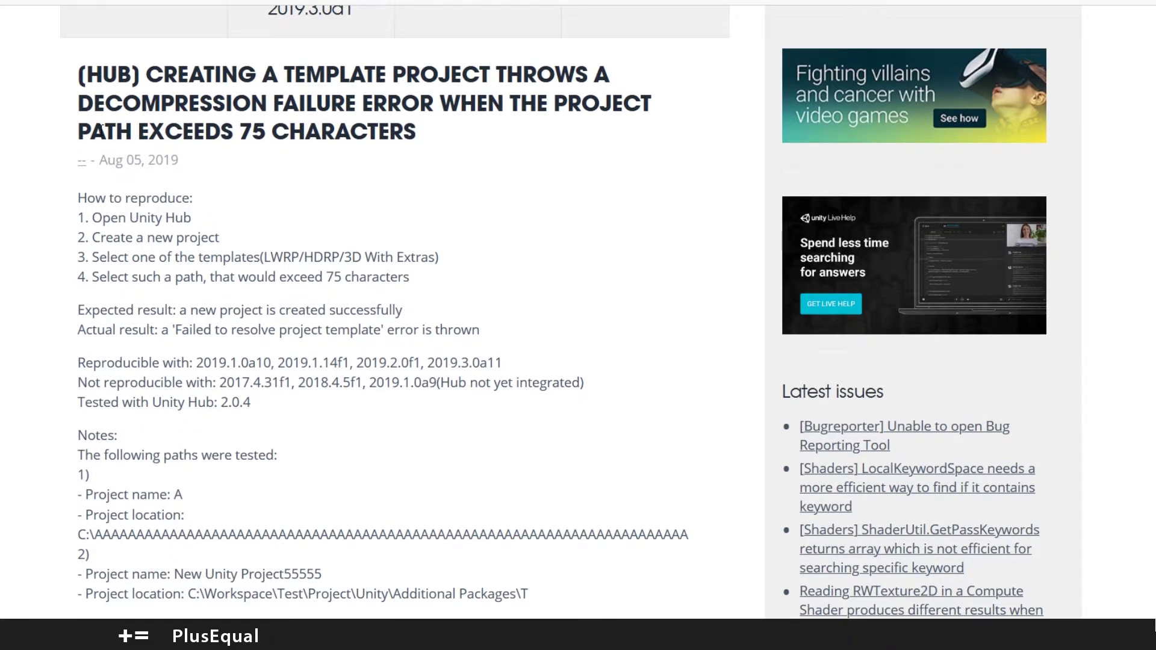
drag(78, 131, 425, 141)
click(424, 144)
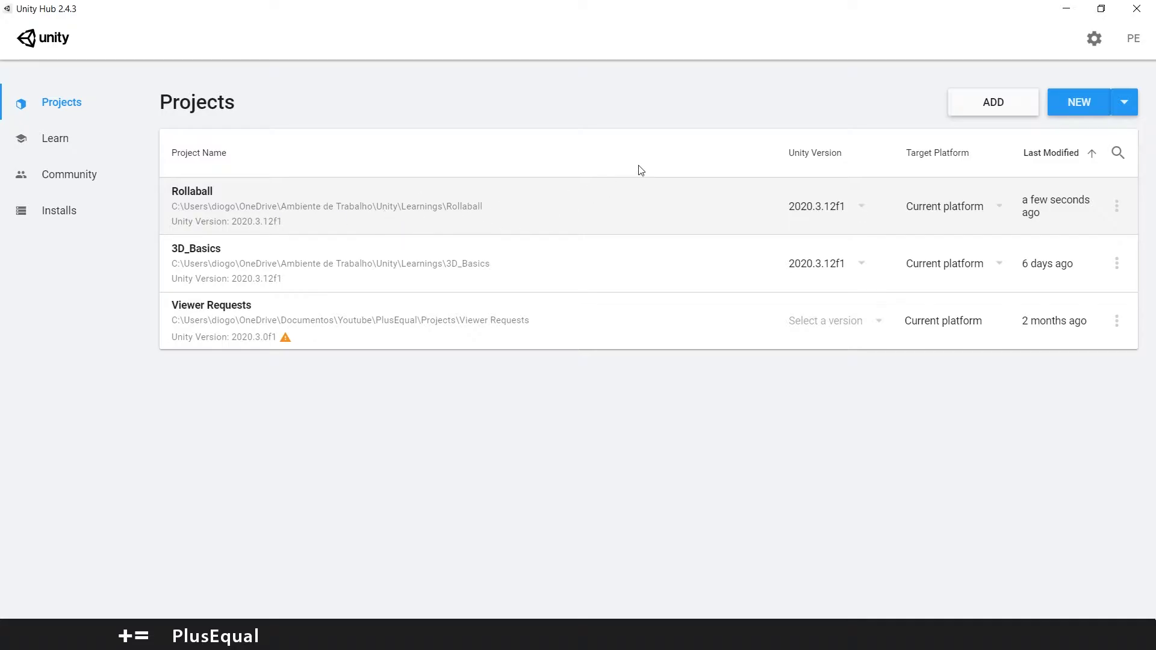
- Close Unity Hub, switch to the Rollaball project in the Unity editor and deselect the Readme asset
click(1138, 9)
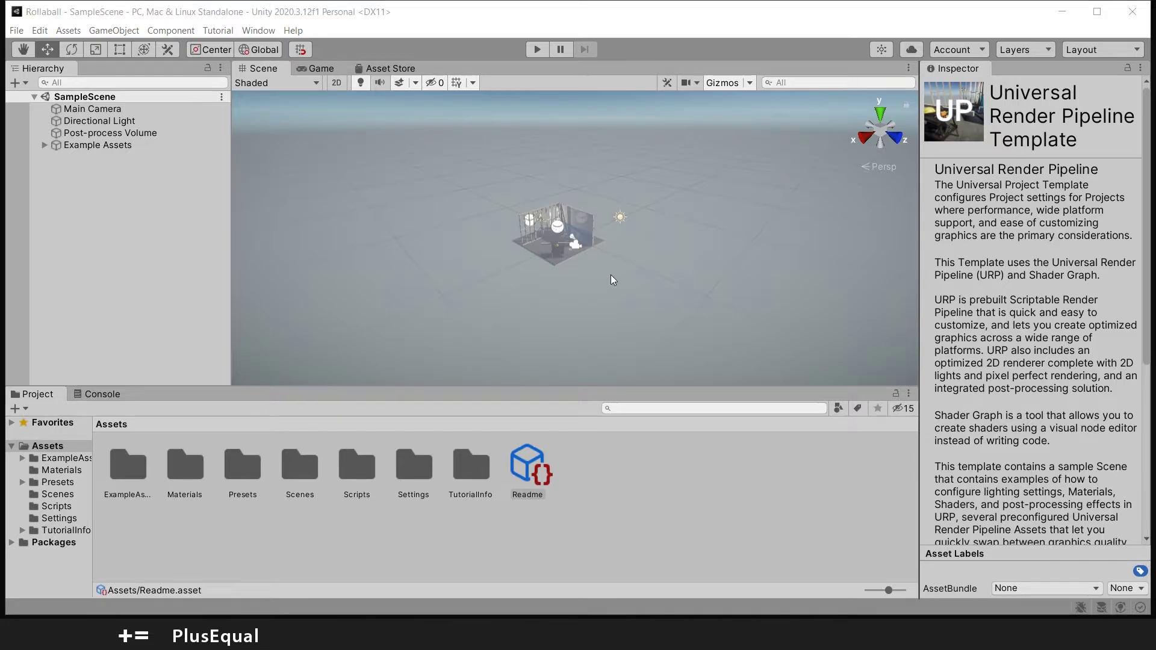
click(855, 13)
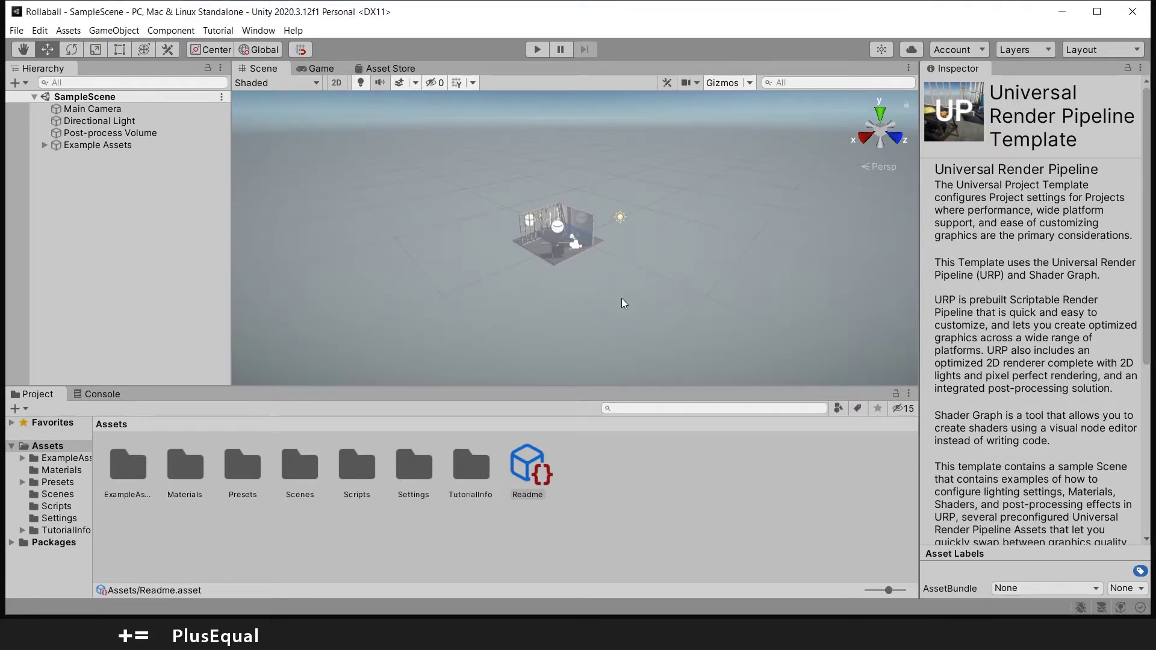
click(624, 467)
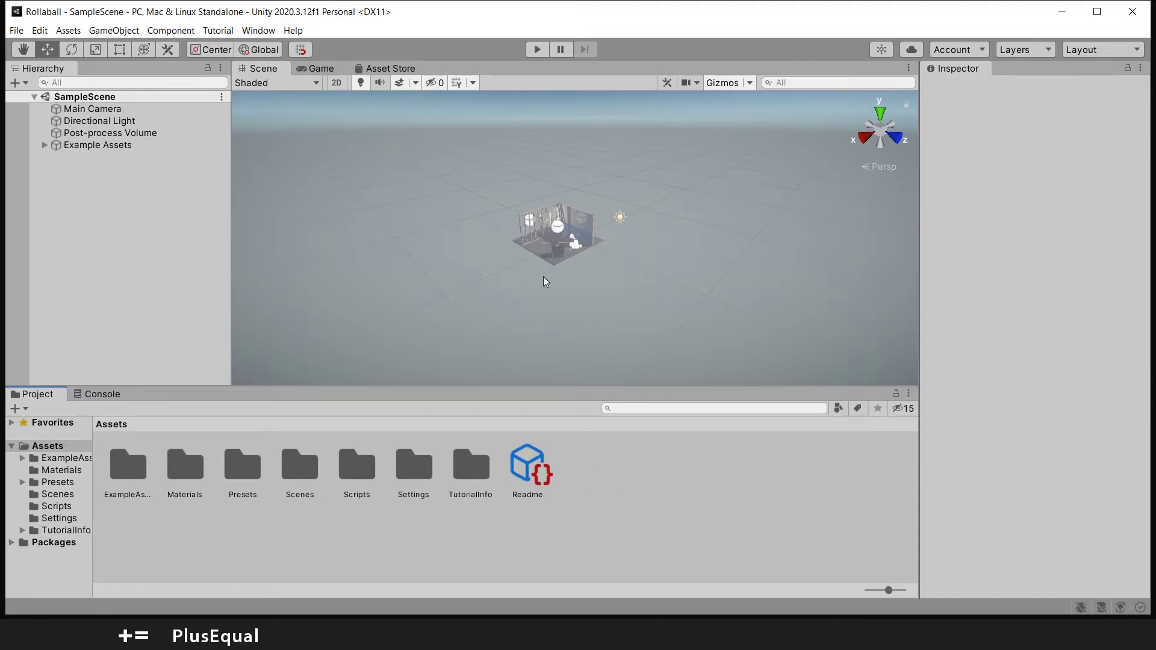
- Create a folder named TemplateStuff in the project's Assets folder
right_click(626, 489)
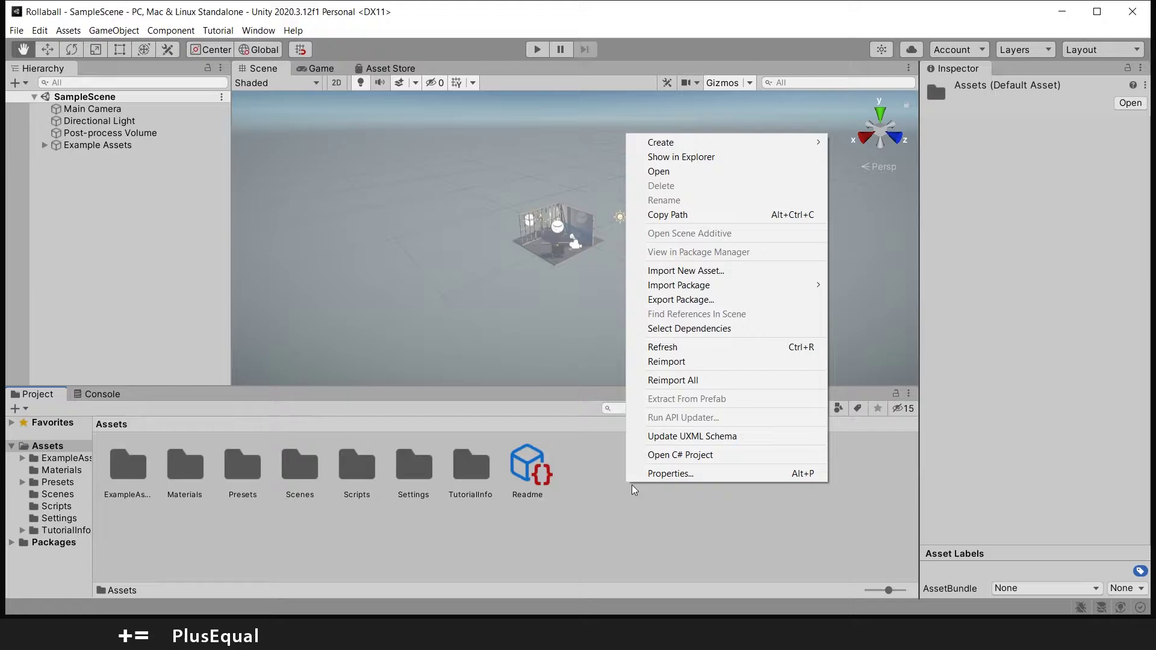
mouse_move(792, 142)
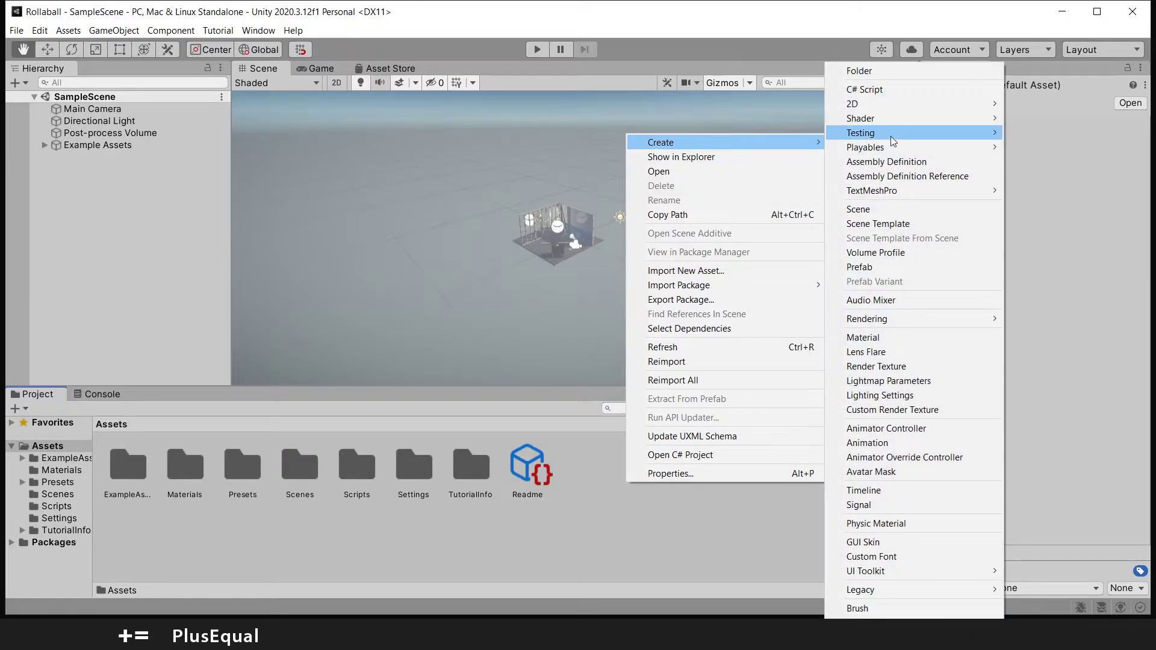
click(903, 72)
text(Temp)
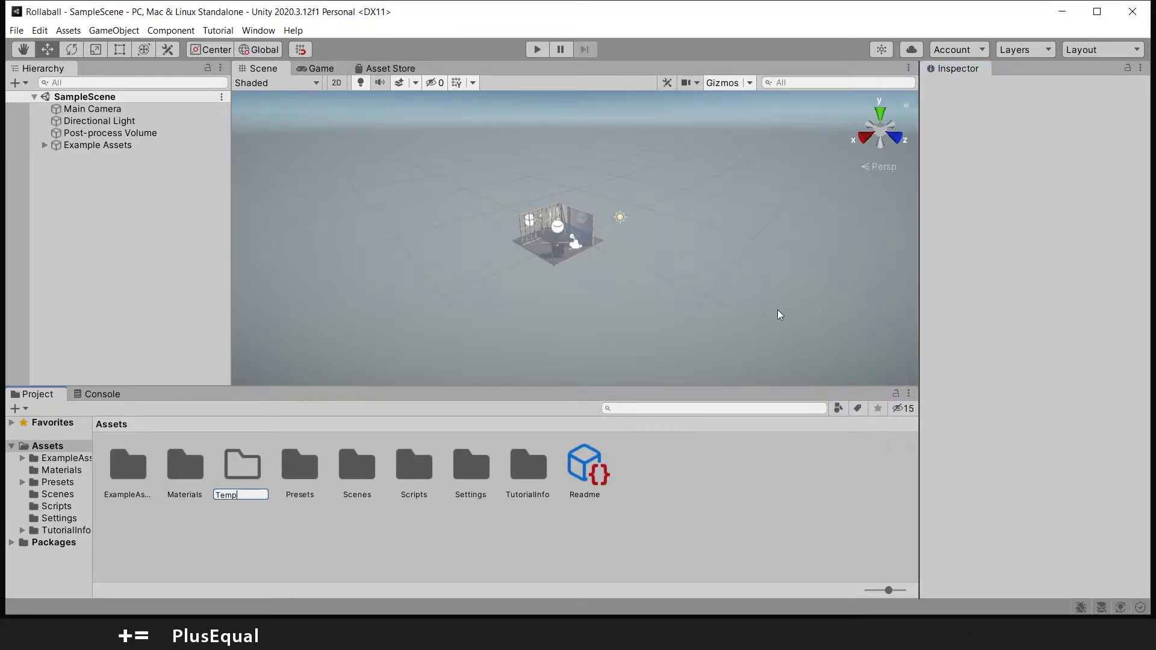
text(lateStuff)
key(Return)
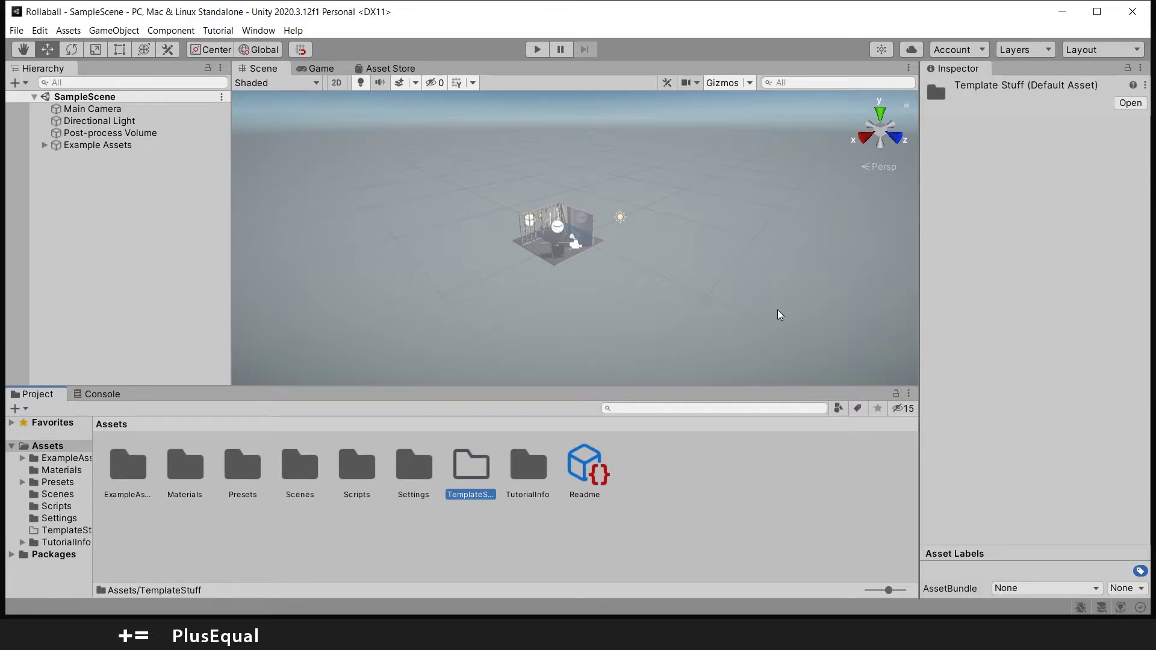
- Move the Readme, TutorialInfo and all other template folders in Assets into the TemplateStuff folder
click(528, 467)
ctrl+click(583, 469)
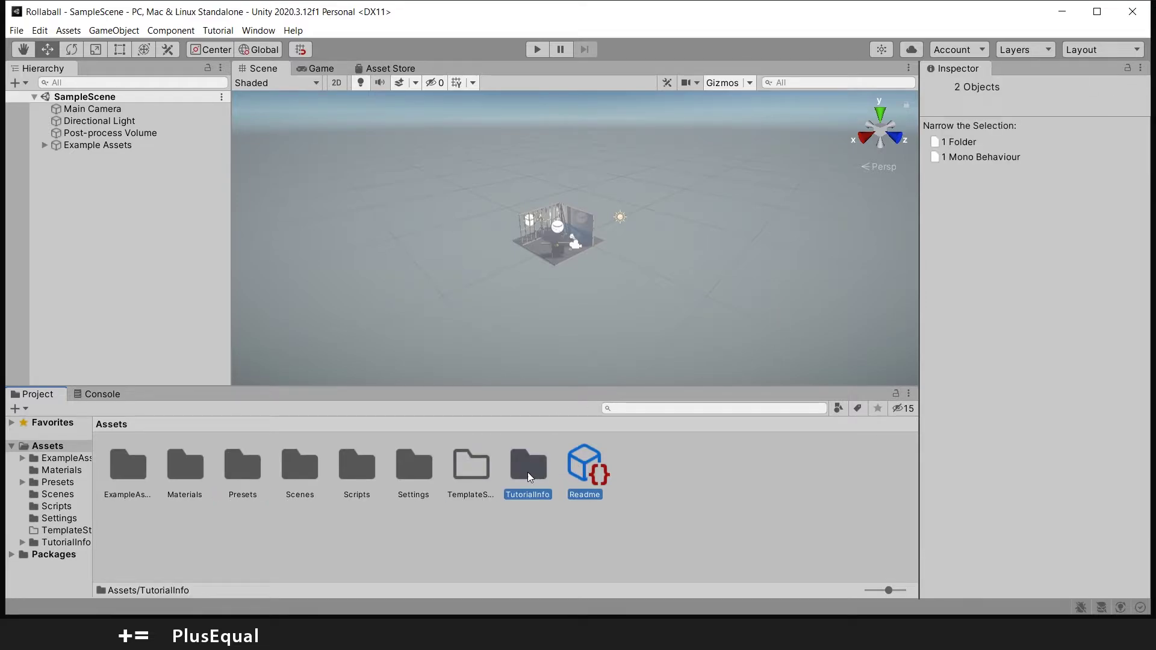
drag(527, 472, 475, 473)
click(413, 467)
shift+click(150, 471)
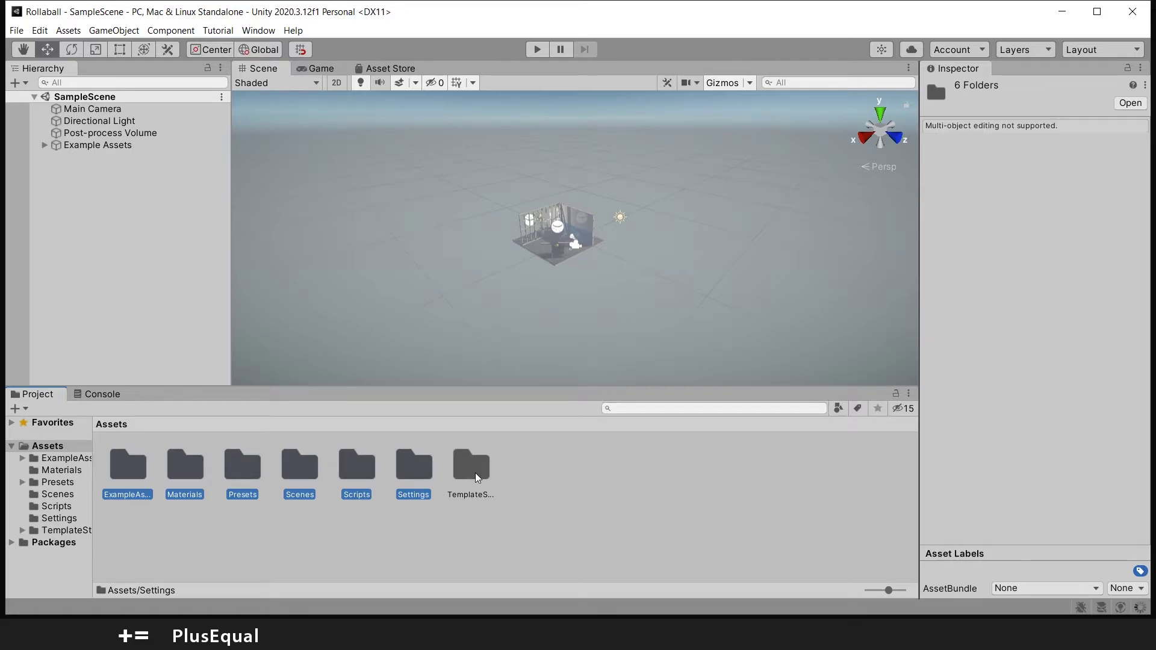
drag(471, 478, 471, 477)
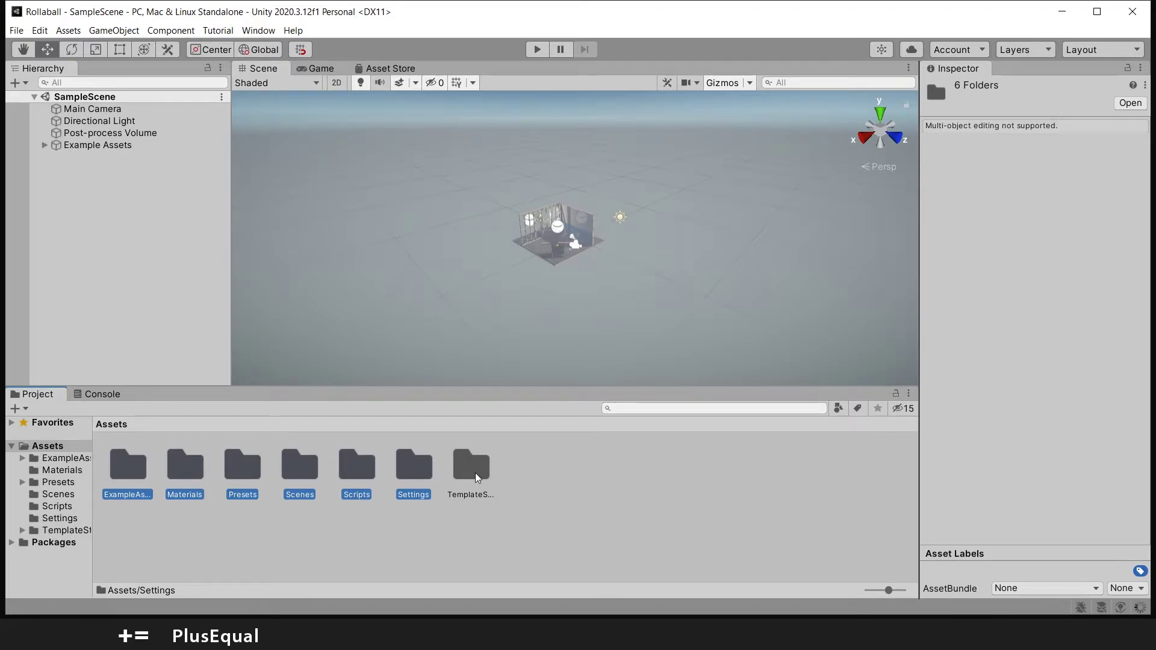
- Create a new folder named Scenes in Assets beside TemplateStuff
right_click(192, 489)
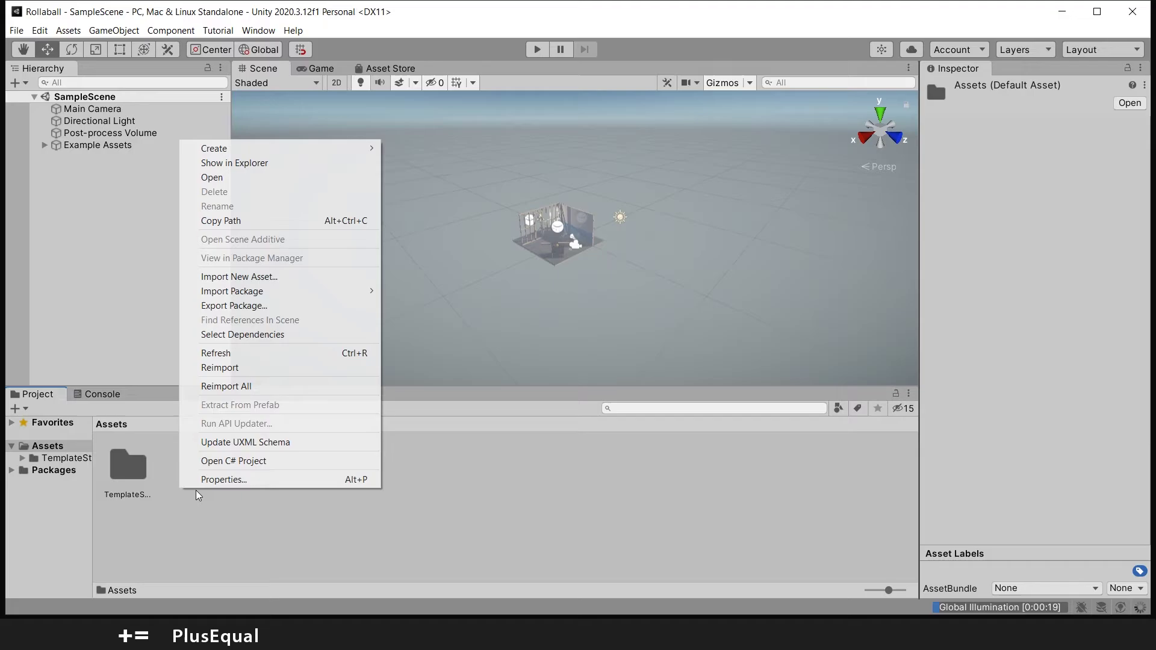
mouse_move(362, 148)
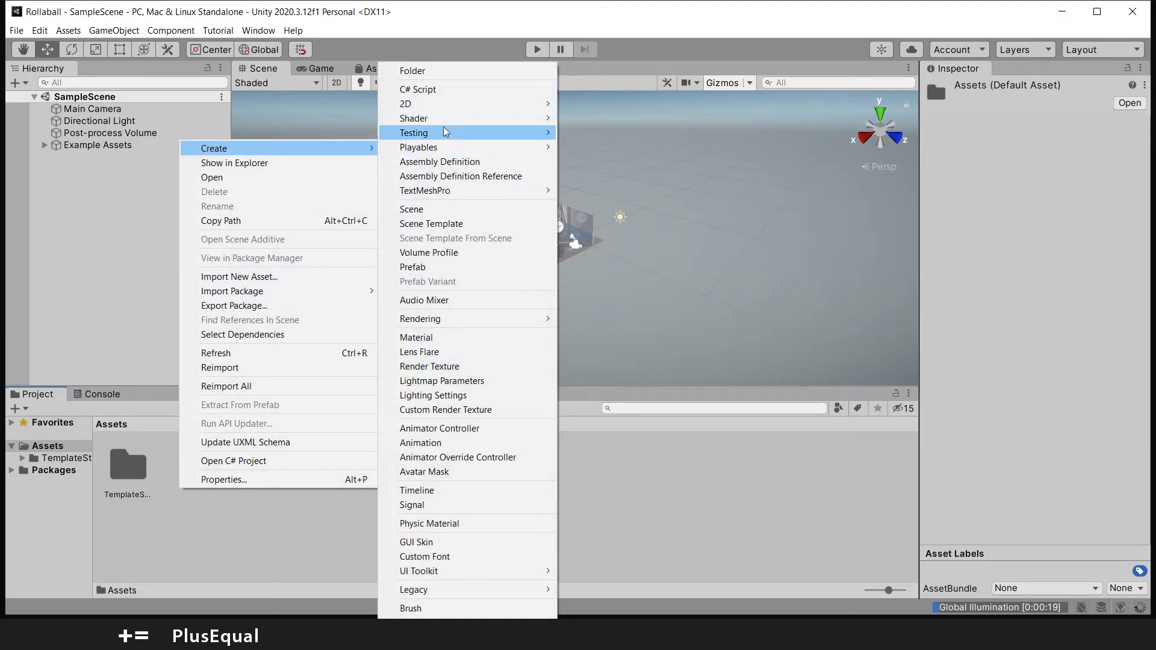
click(440, 71)
text(Scenes)
key(Return)
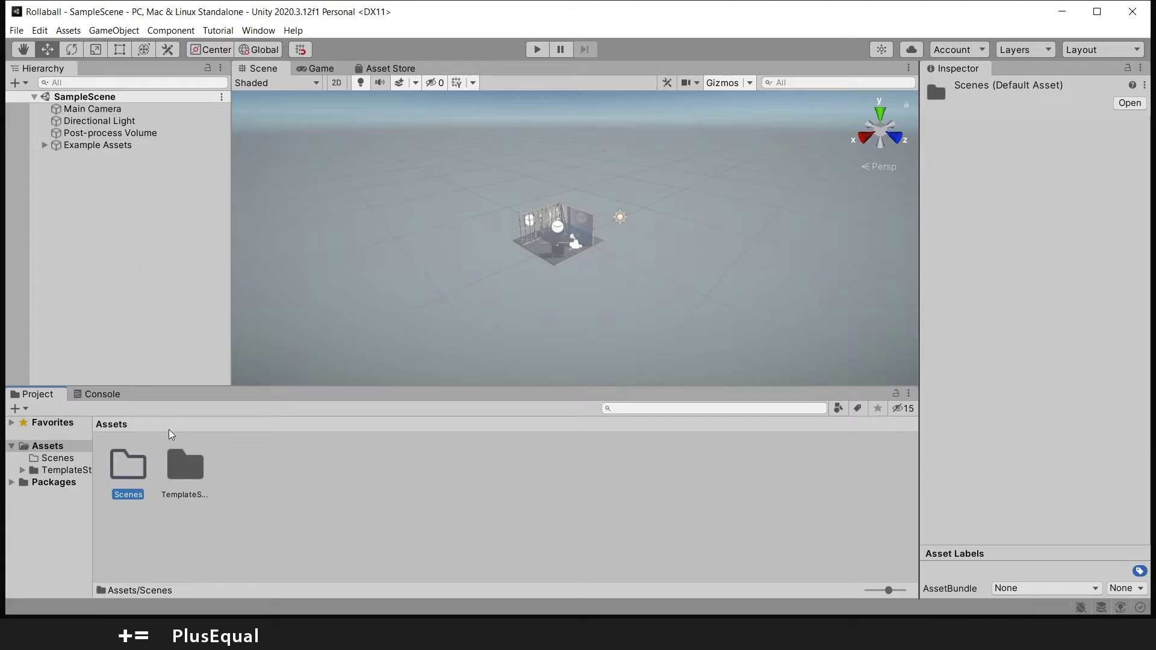
- Create a scene named MainScene inside the new Scenes folder and open it for editing
double_click(137, 471)
right_click(195, 473)
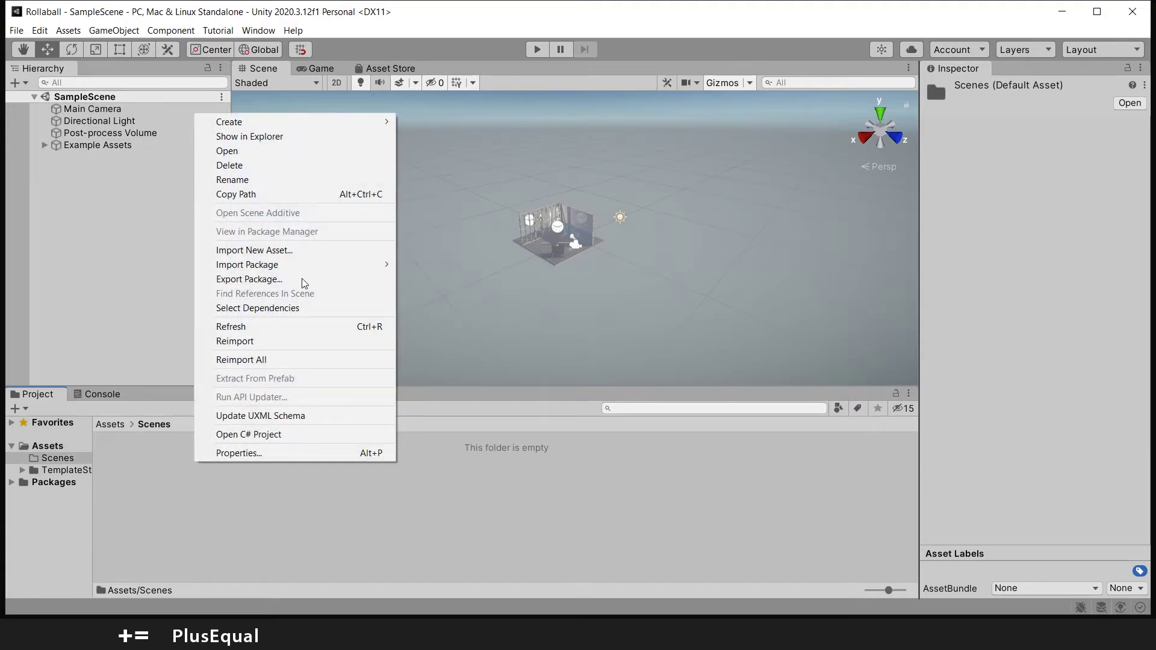
mouse_move(381, 124)
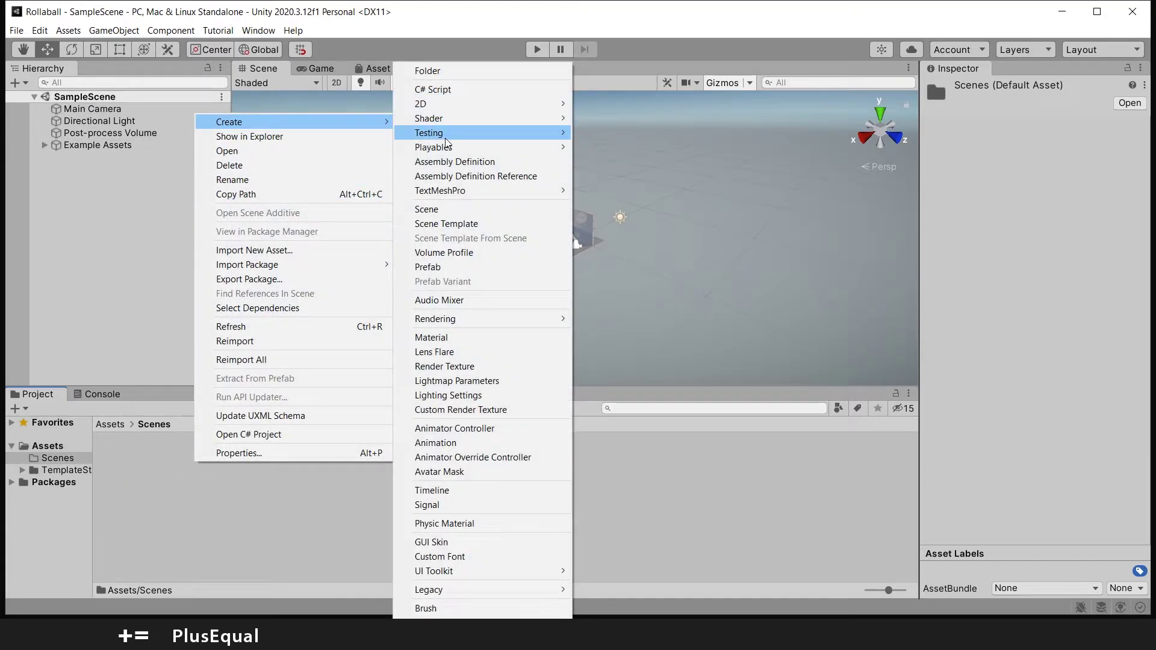
click(447, 210)
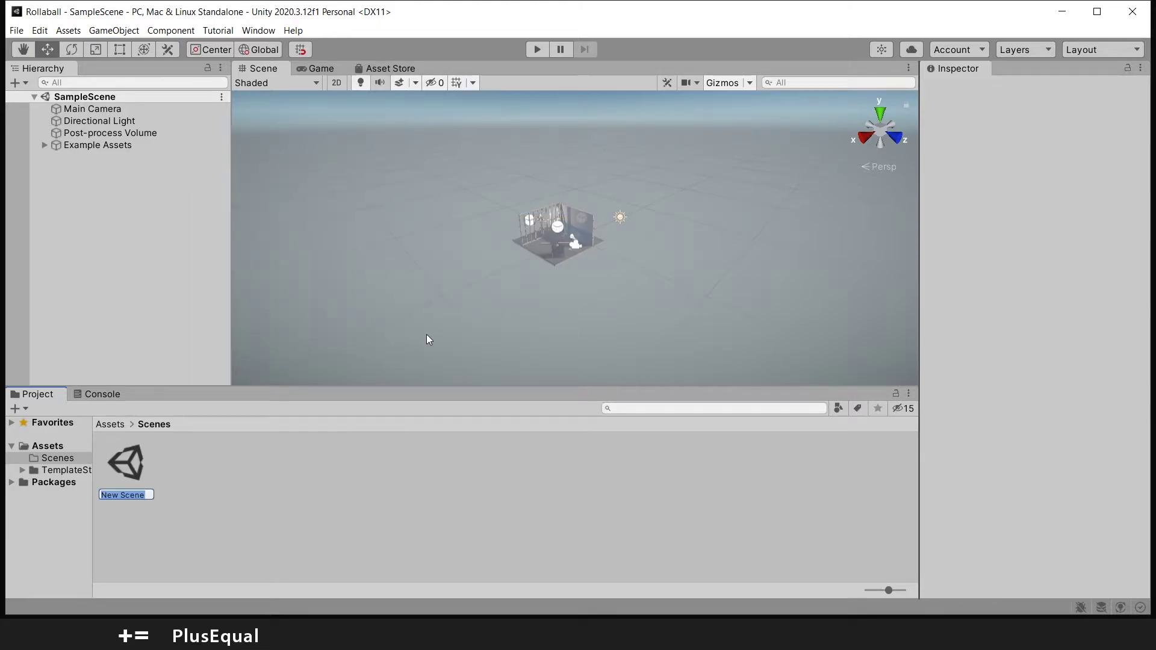
text(Main)
key(Return)
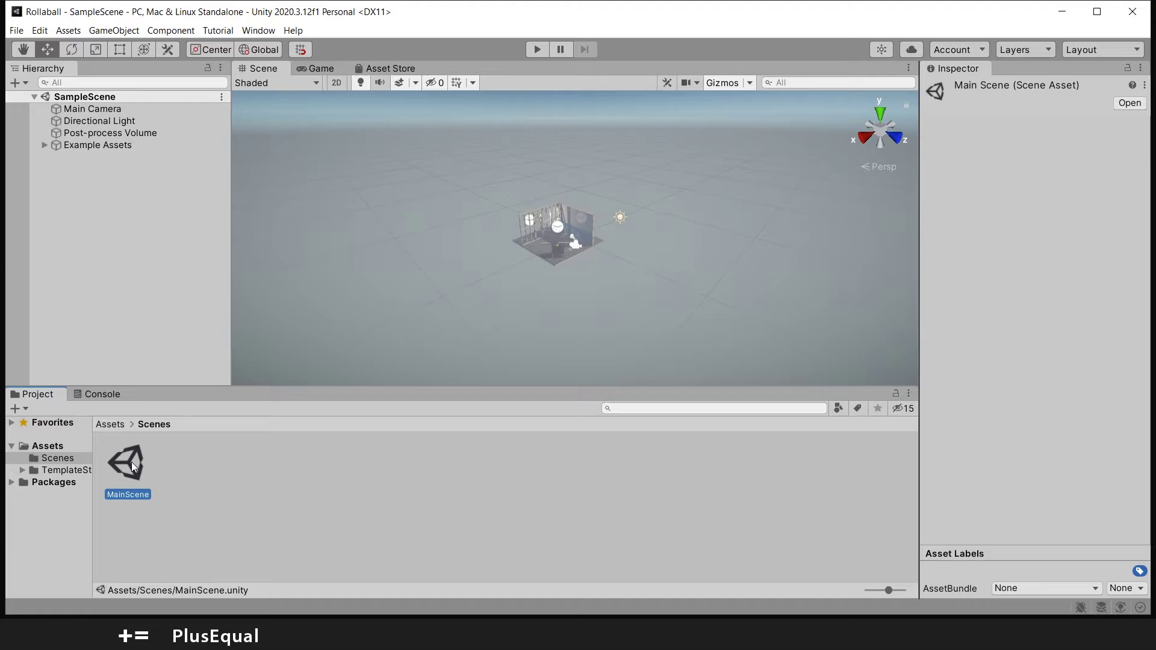
double_click(131, 461)
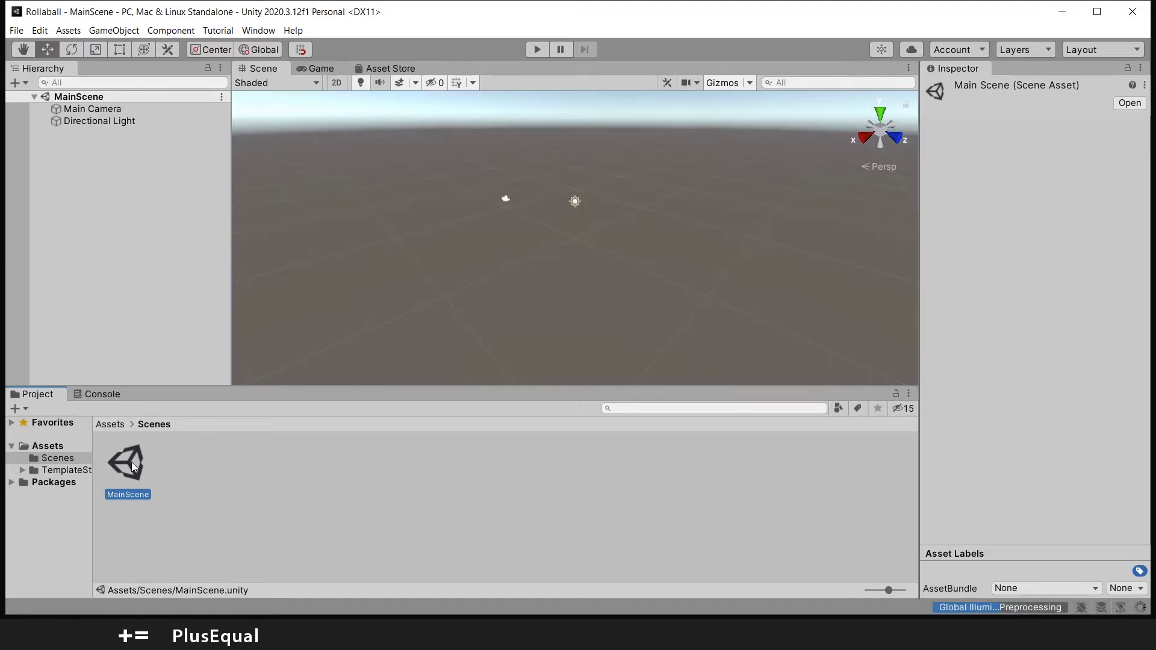
click(242, 465)
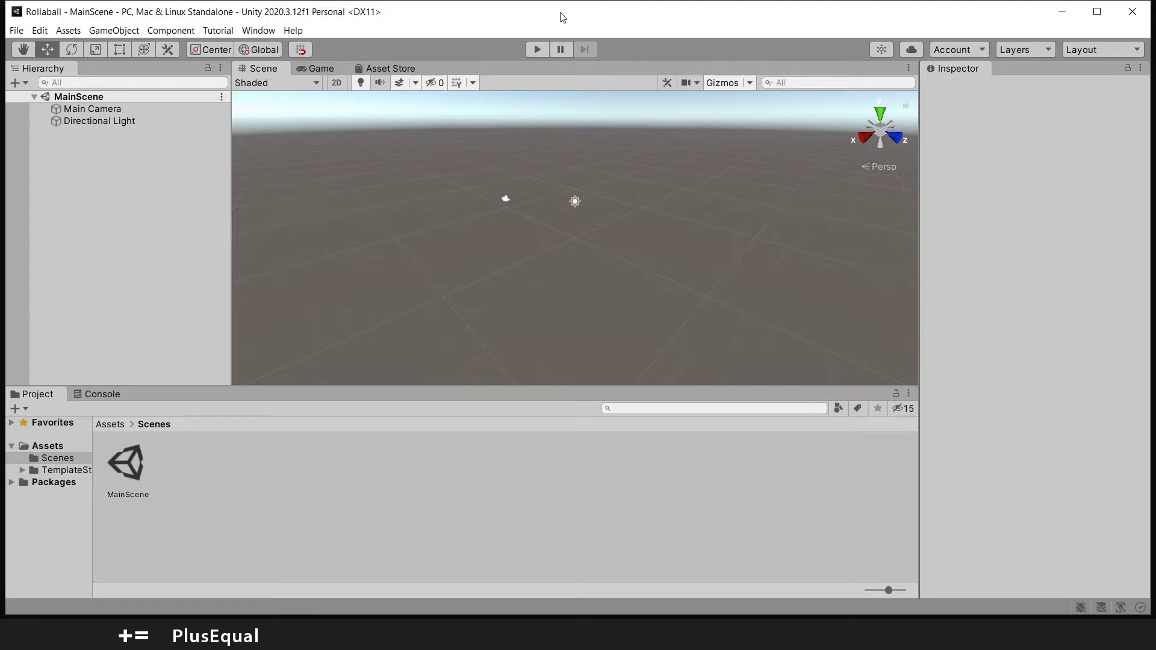
- Add a 3D plane to the MainScene hierarchy and name it Ground
click(124, 164)
right_click(69, 172)
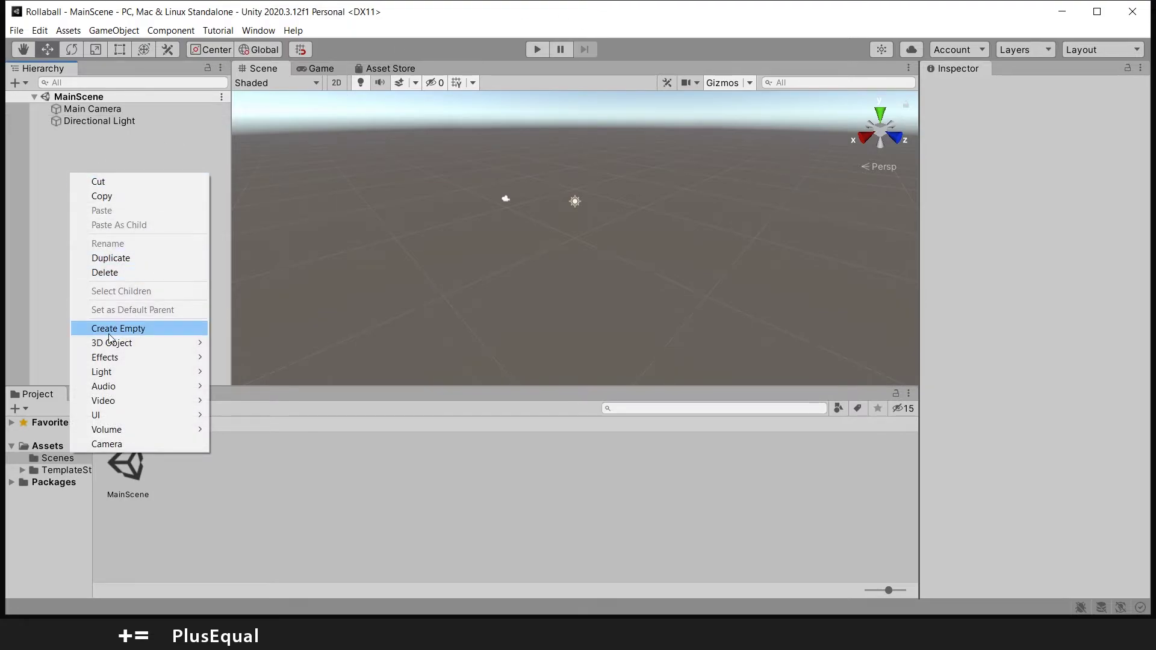
mouse_move(117, 344)
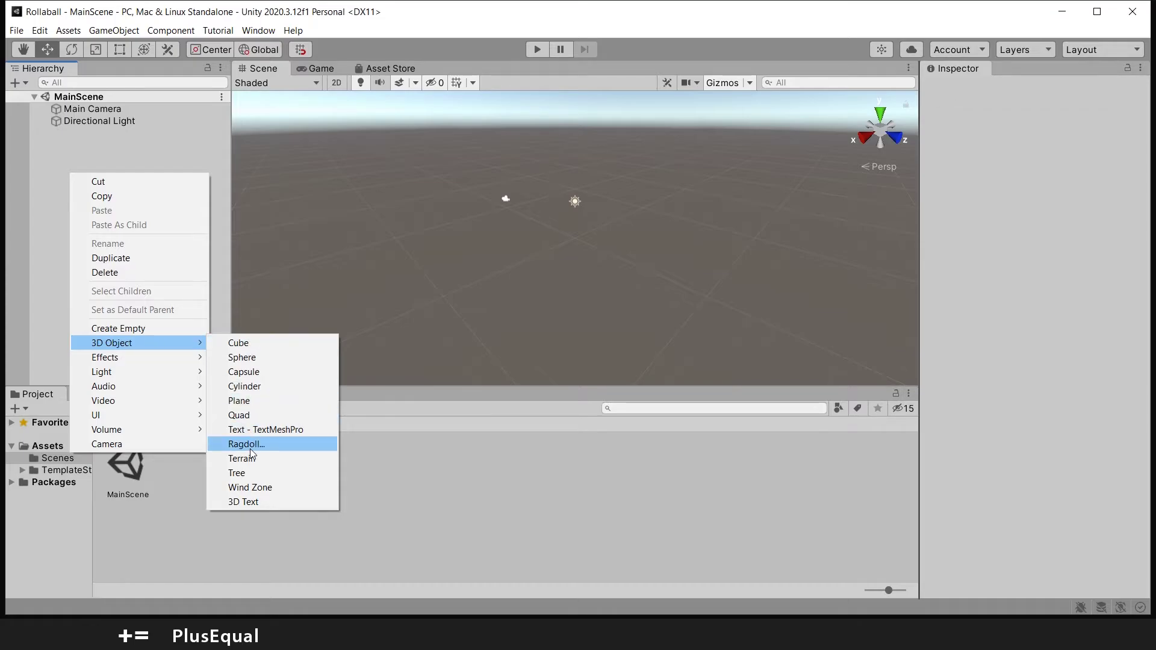
click(240, 400)
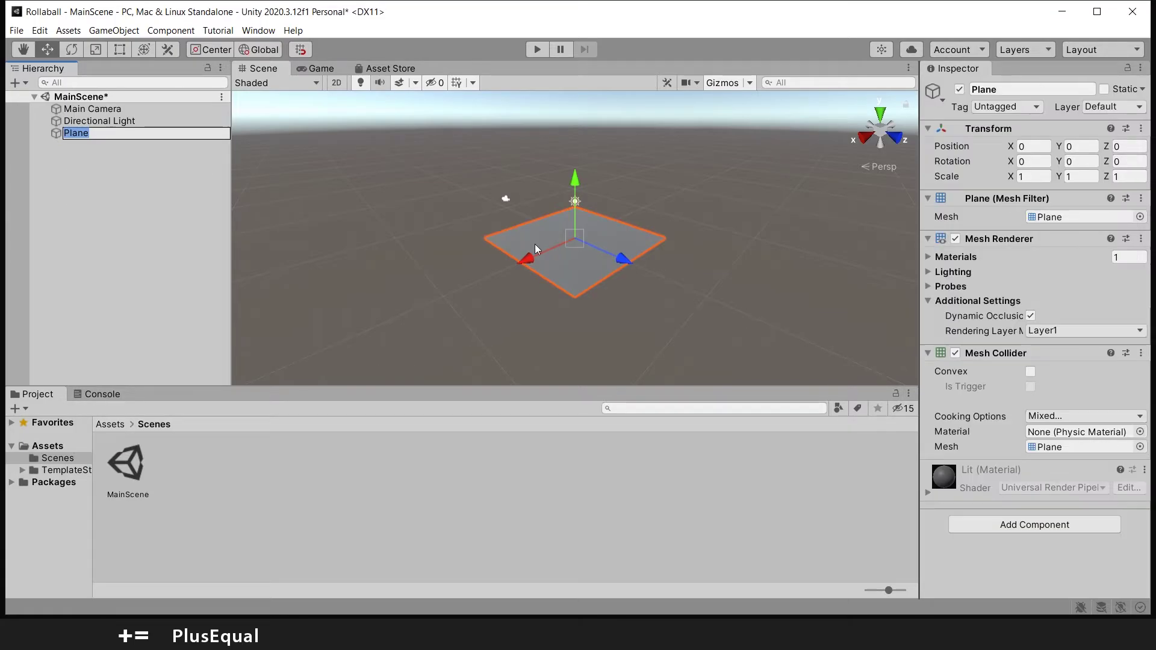
text(Ground)
key(Return)
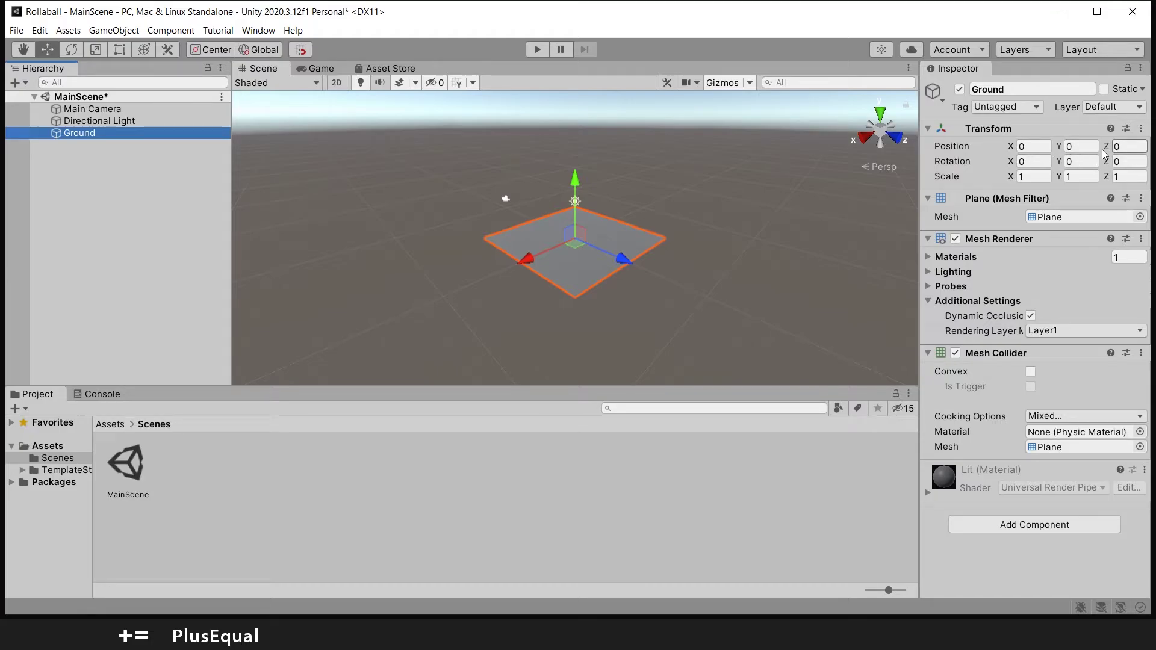
- Reset the Ground plane's transform and set its scale to 3 on both X and Z
click(1142, 128)
click(1029, 144)
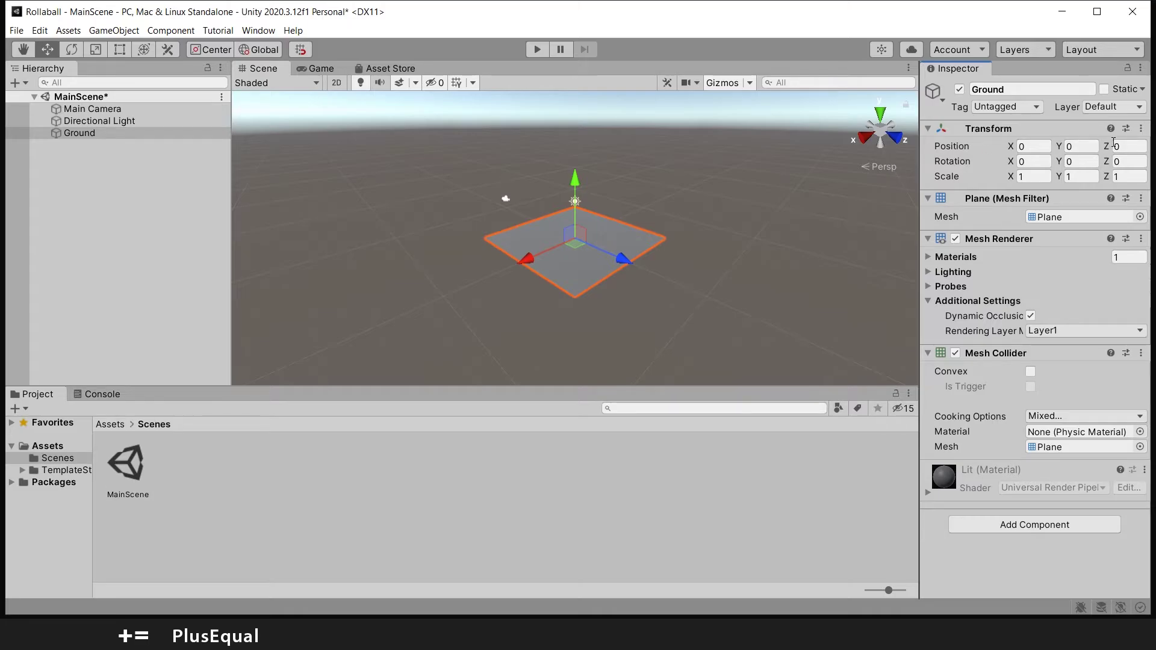
click(1082, 176)
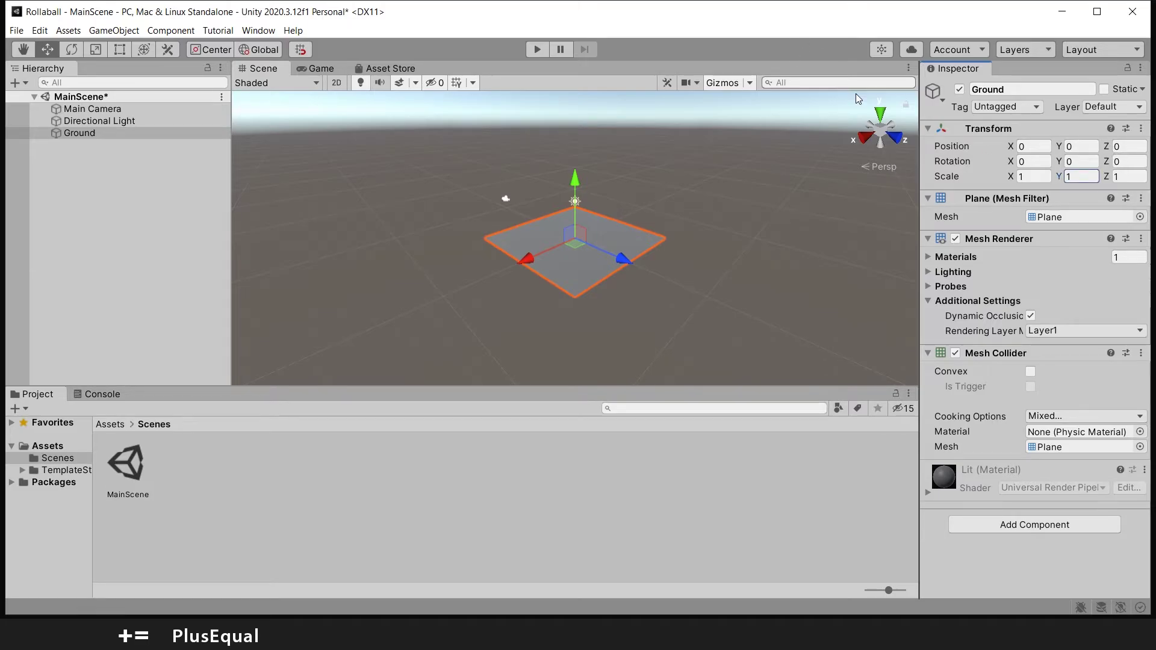
click(1031, 176)
text(3)
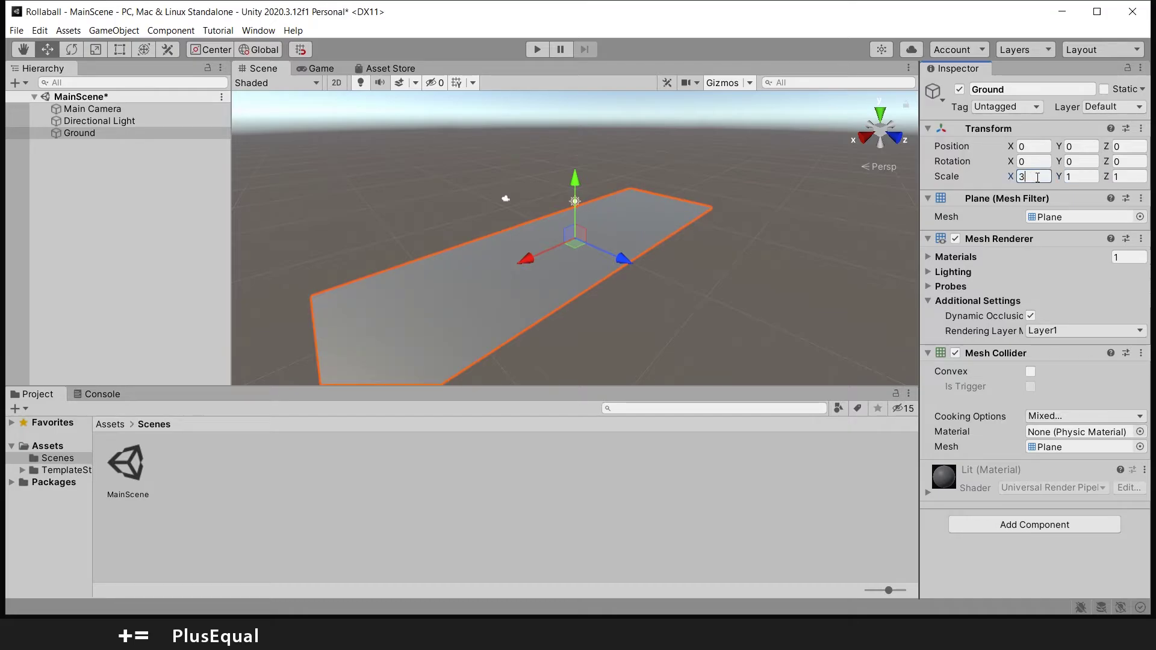
click(1130, 176)
text(3)
alt+drag(693, 229, 731, 244)
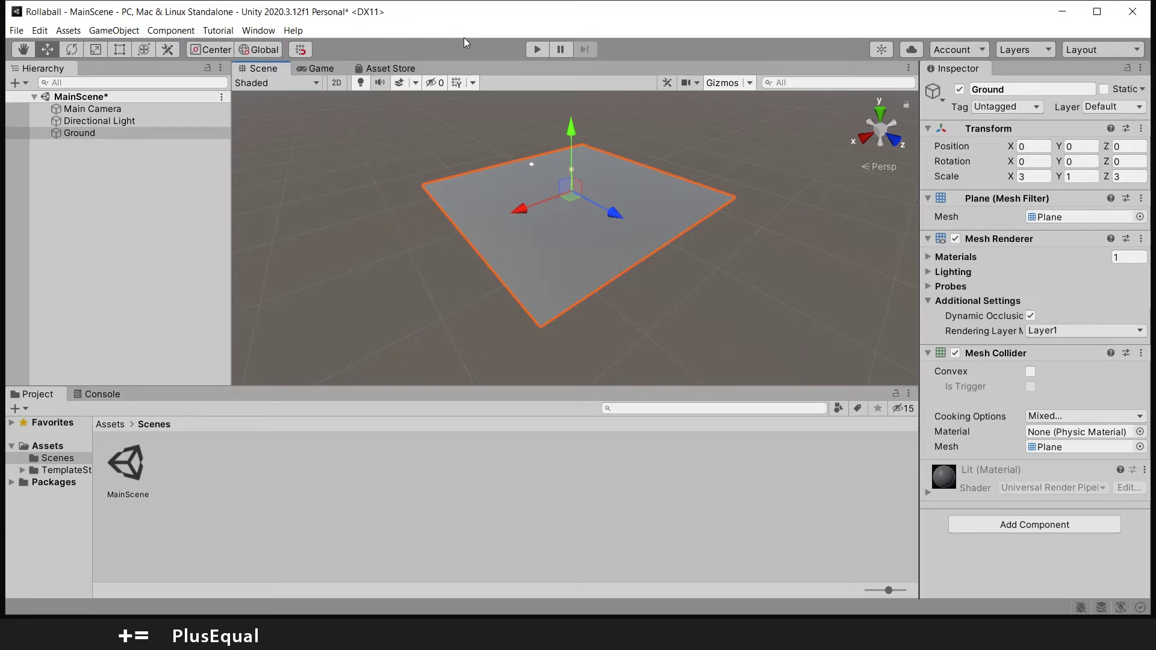
- Add a 3D sphere to the scene as a separate object beside Ground
click(100, 182)
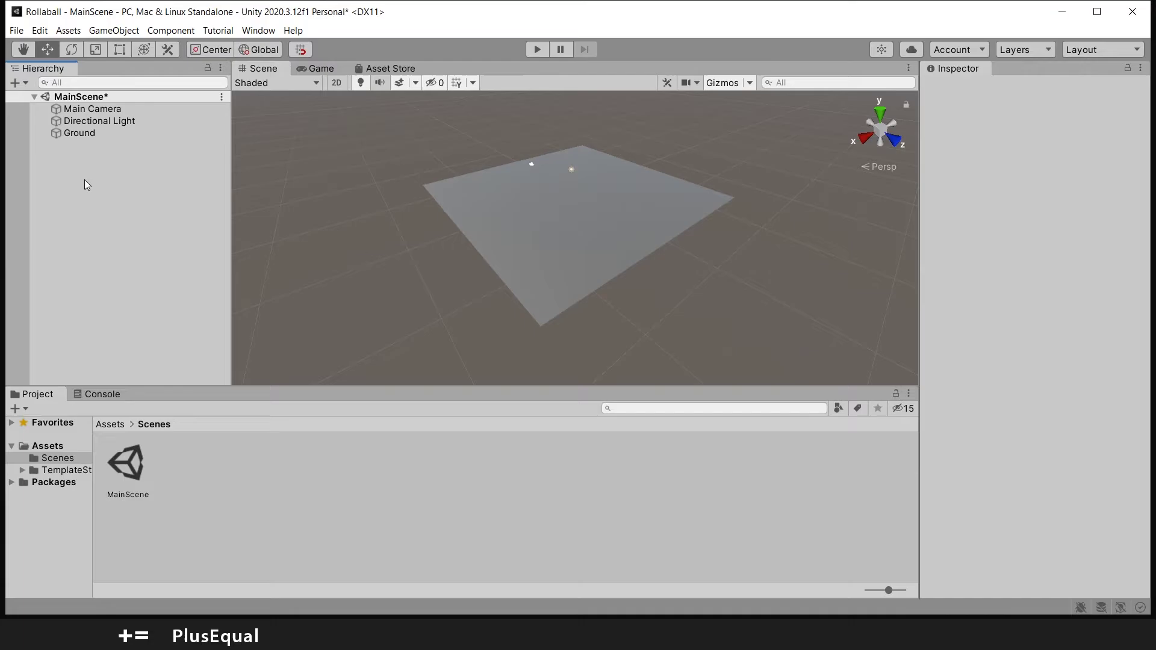
right_click(84, 181)
mouse_move(181, 350)
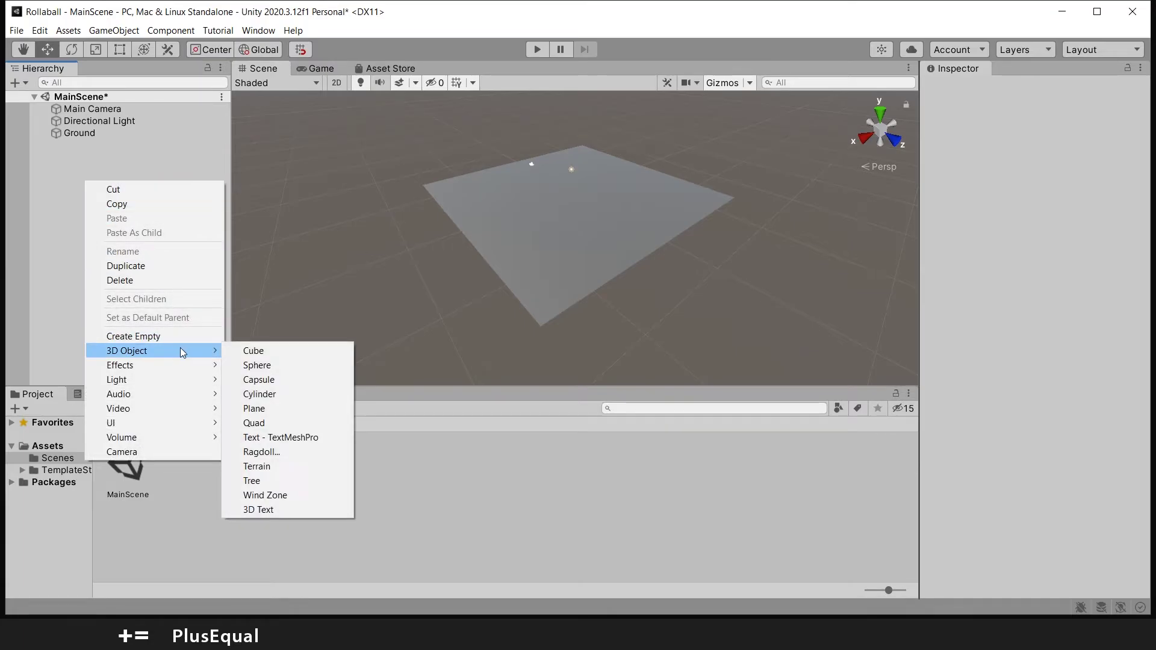
click(257, 365)
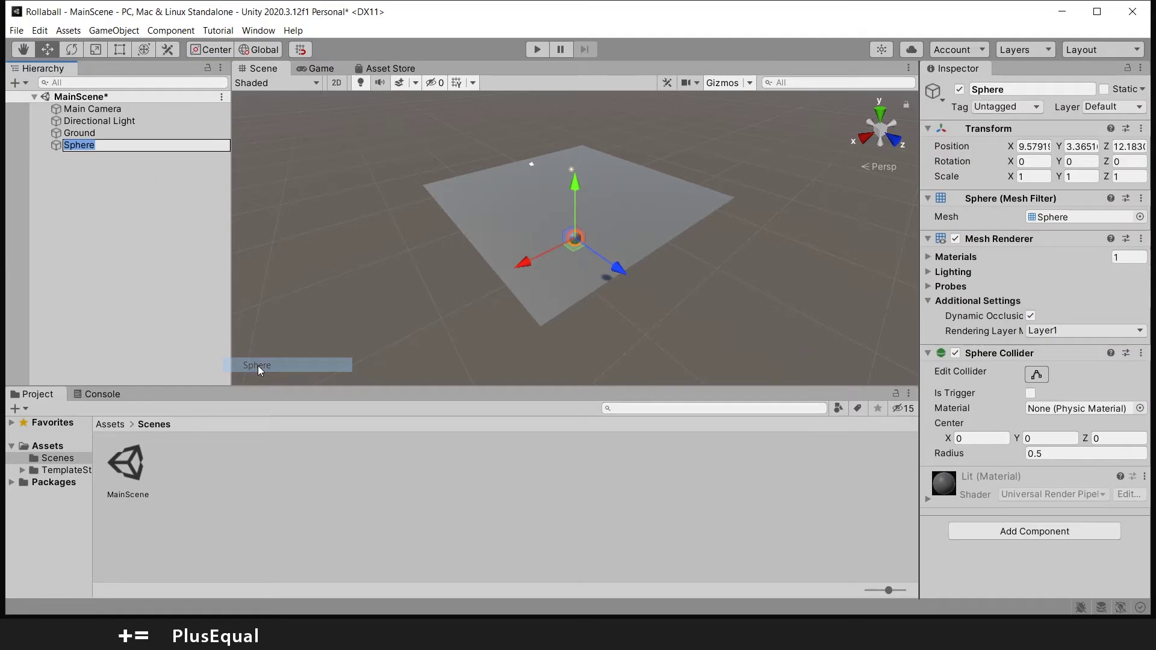
- Reset the sphere's transform so it sits at the scene origin
alt+drag(627, 259, 623, 283)
key(f)
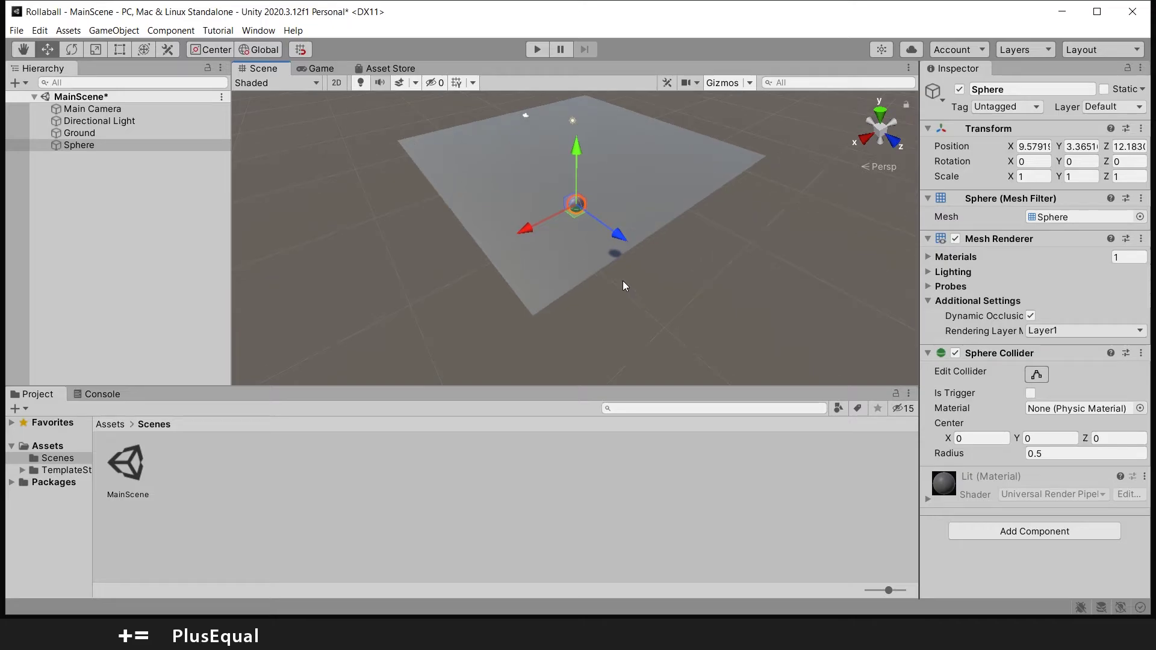
scroll(604, 228, down, 5)
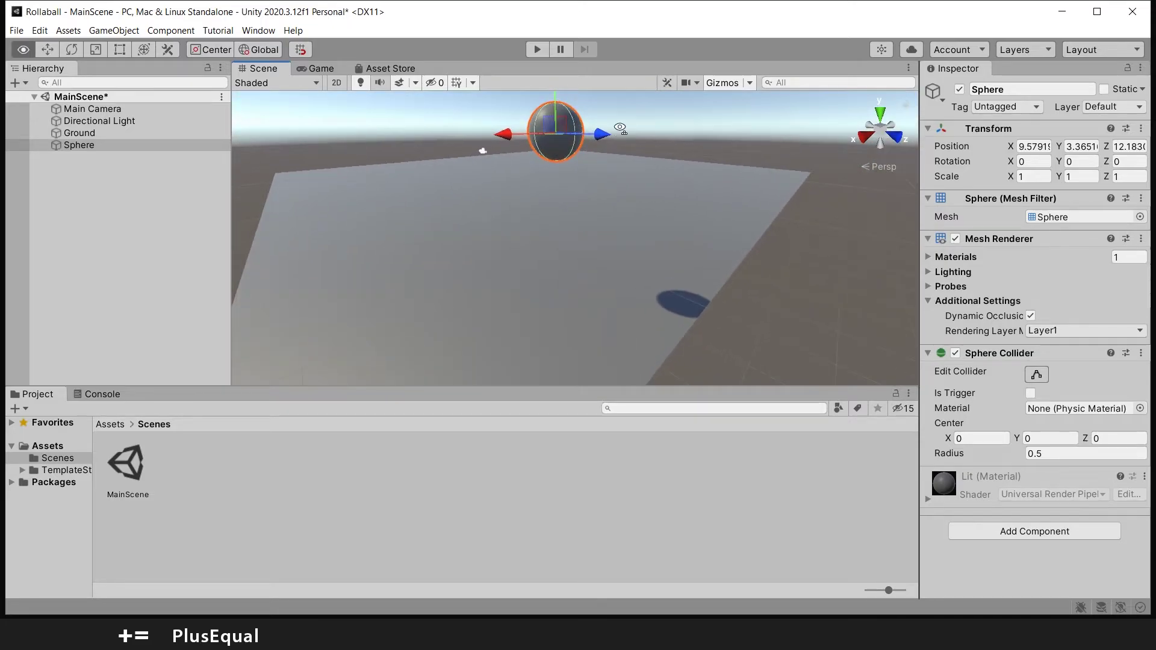
alt+drag(620, 128, 1146, 134)
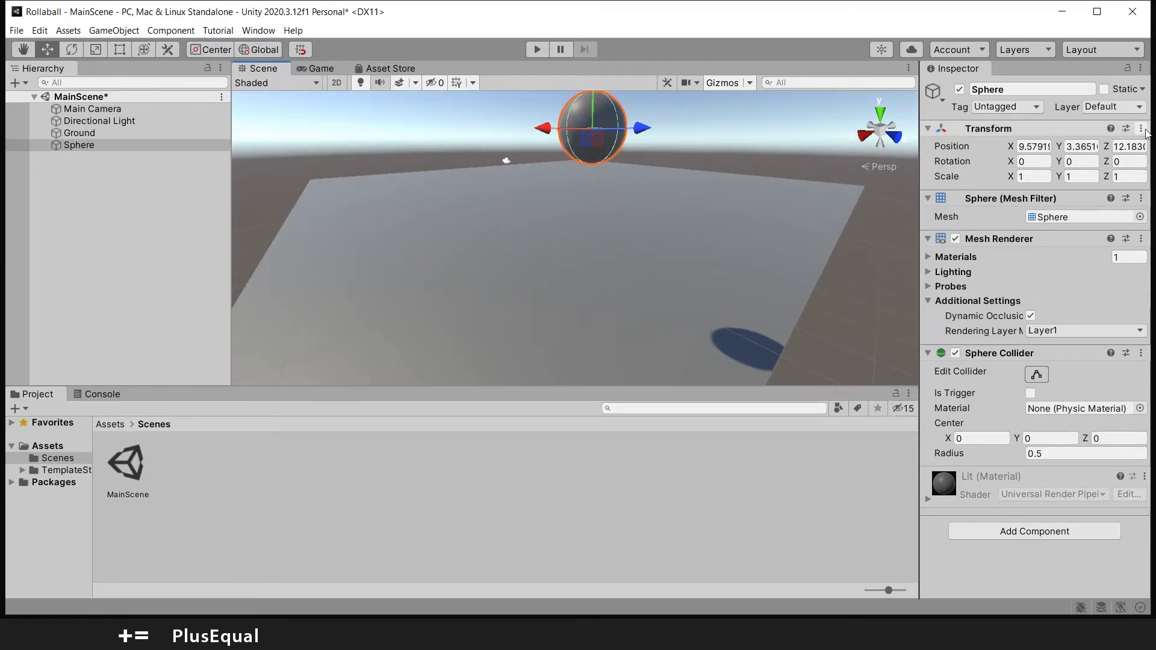
click(1144, 130)
click(1029, 143)
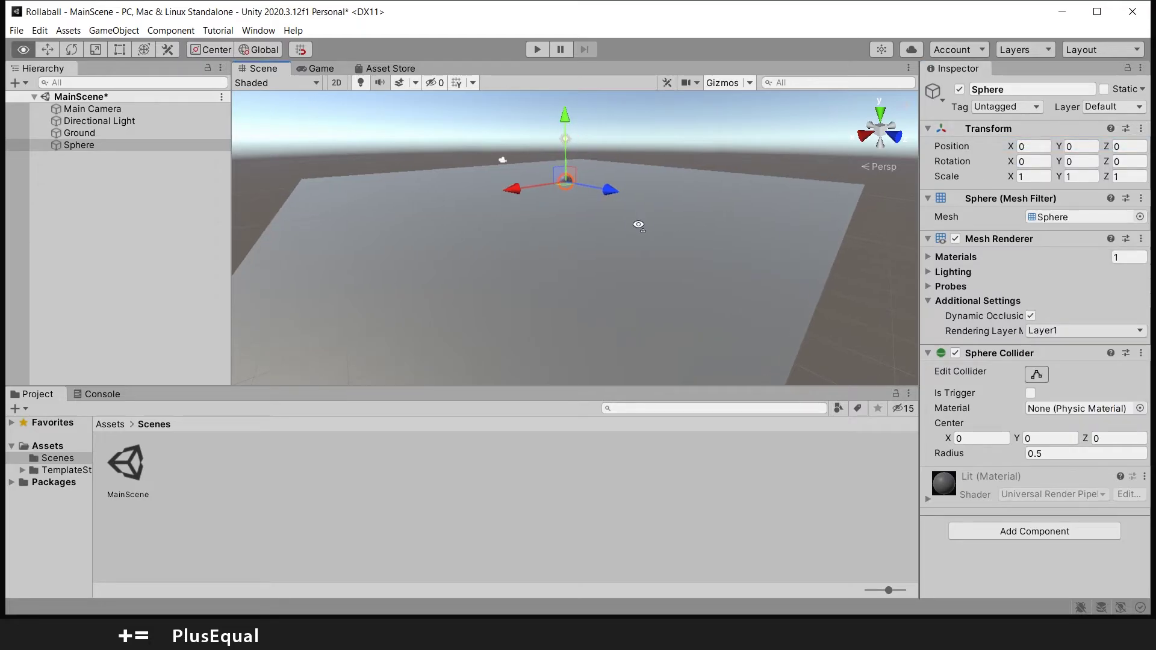
key(f)
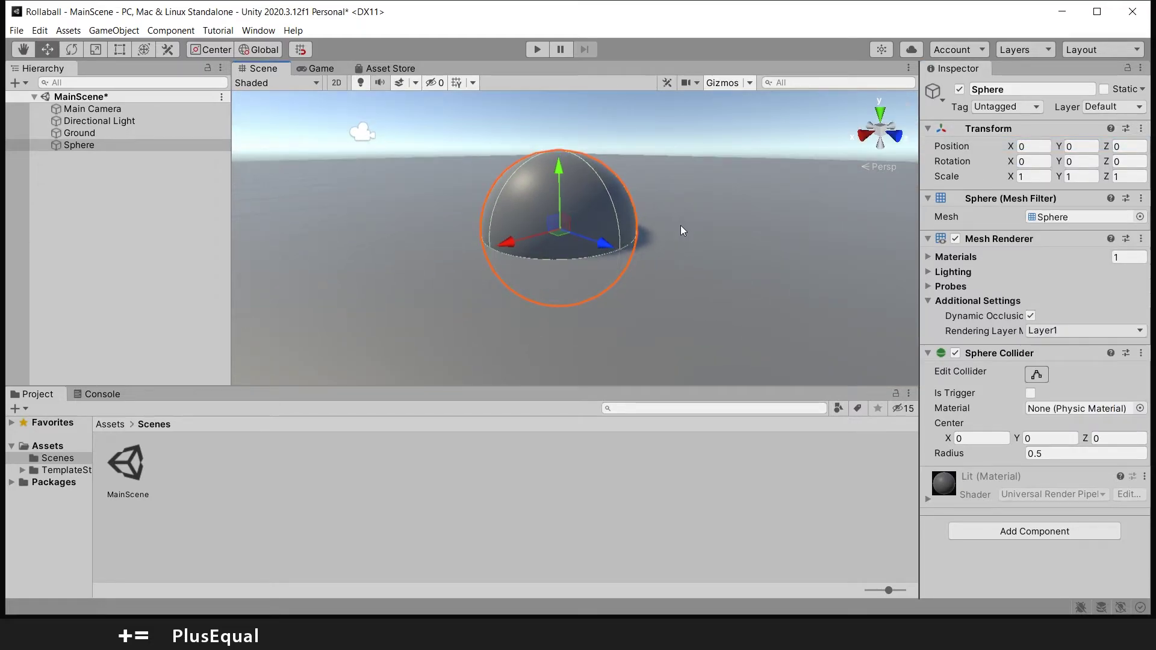
- Raise the sphere onto the ground plane by setting its Y position to 0.5
mouse_move(681, 227)
alt+mouse_down()
mouse_move(670, 243)
mouse_move(681, 248)
alt+mouse_up()
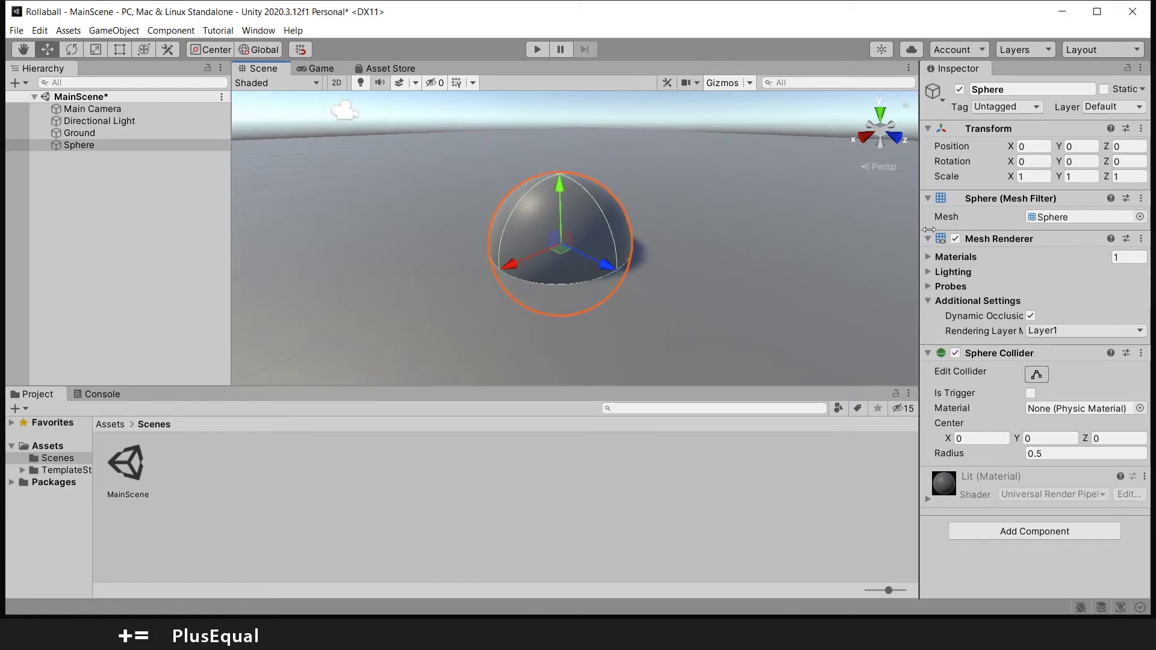
click(1072, 177)
click(1071, 147)
click(1074, 147)
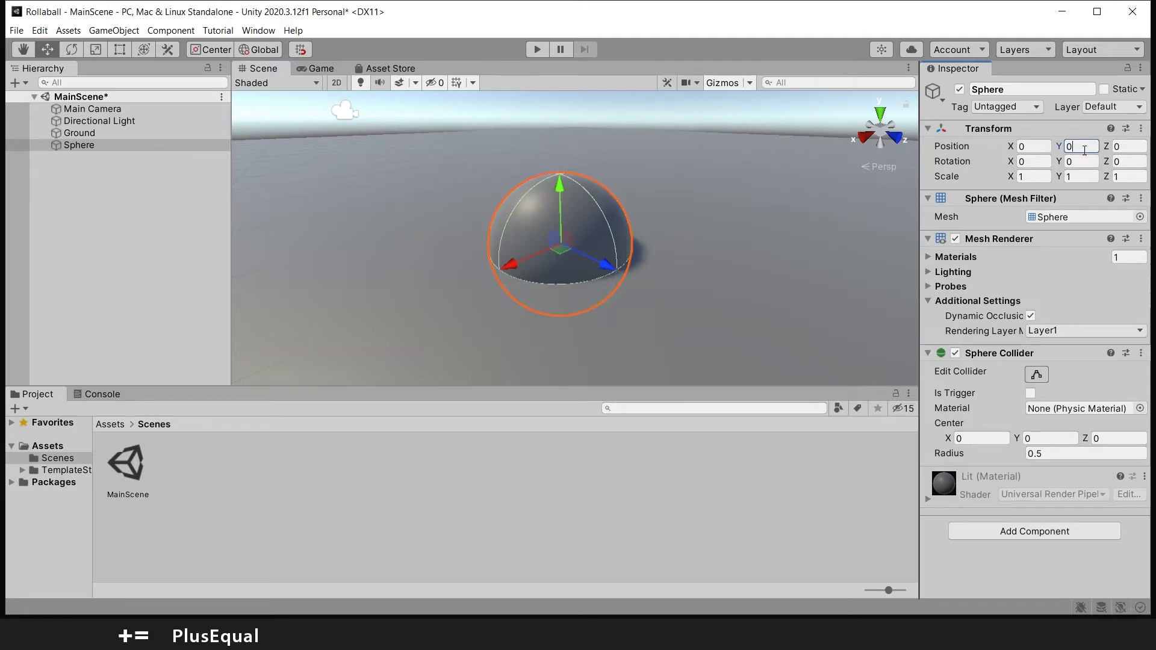
text(.5)
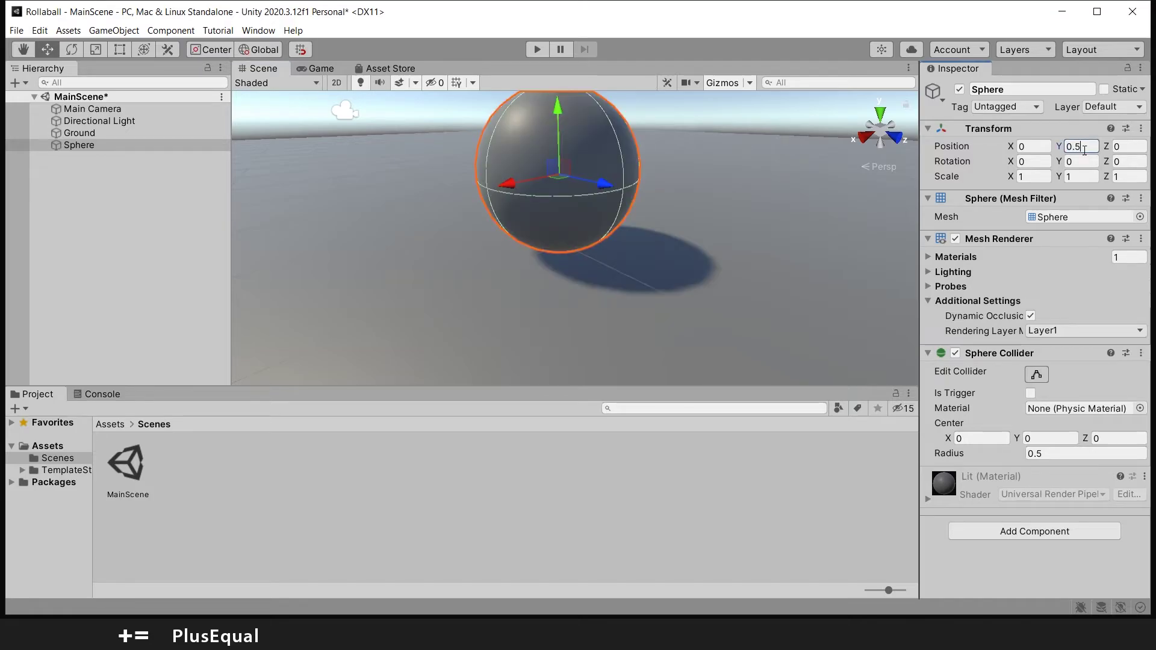
- Examine how the underside of the sphere meets the ground plane, comparing the Ground and Sphere objects
right_drag(722, 241, 712, 186)
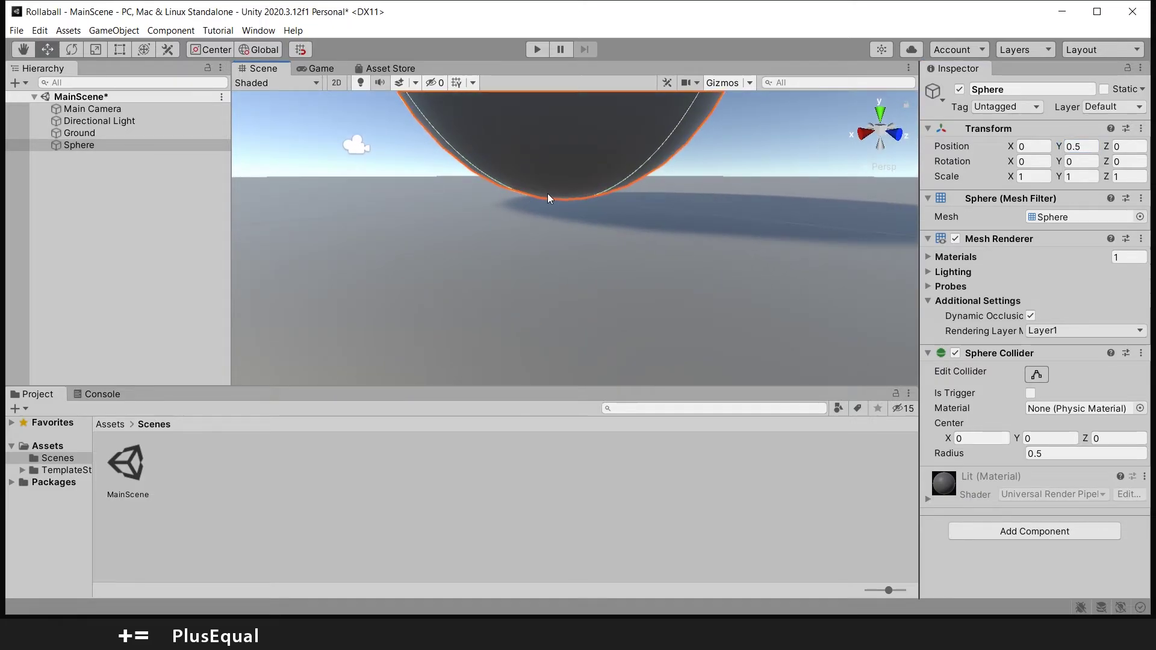
right_drag(548, 198, 564, 235)
scroll(564, 235, down, 3)
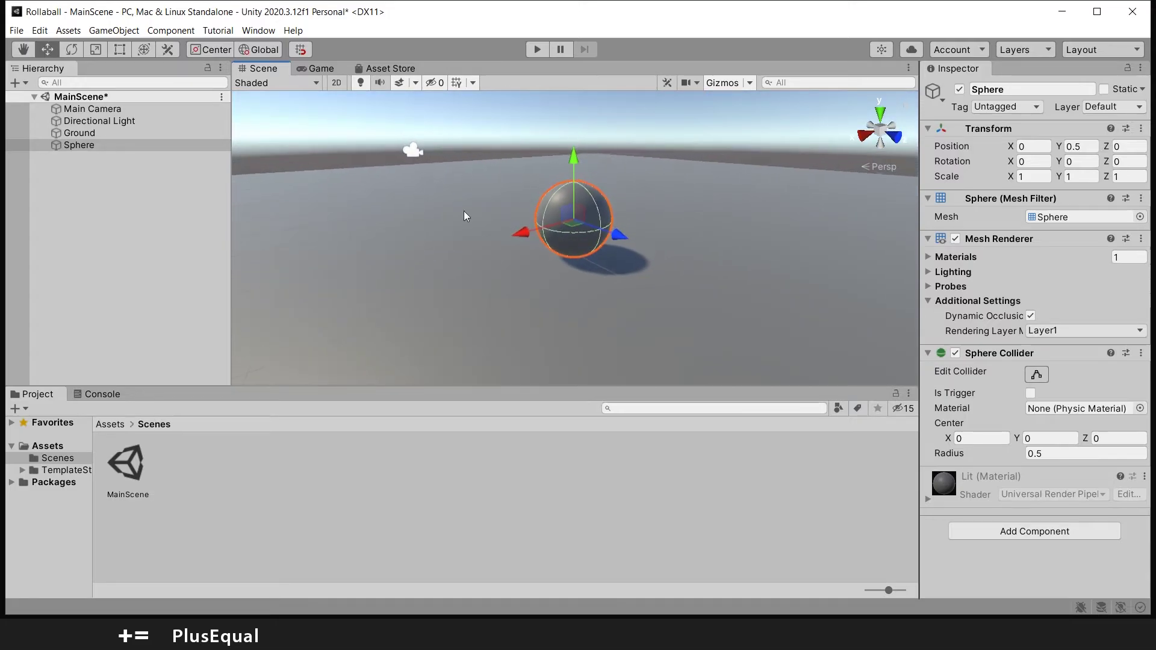
click(194, 136)
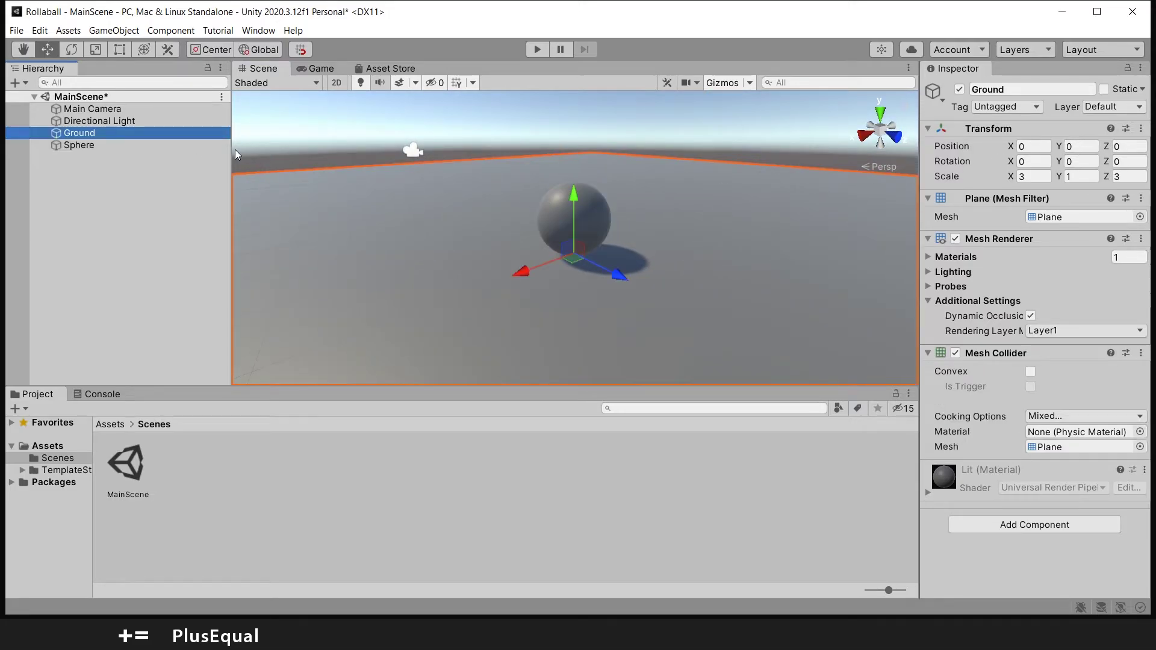
click(79, 145)
right_drag(683, 227, 684, 217)
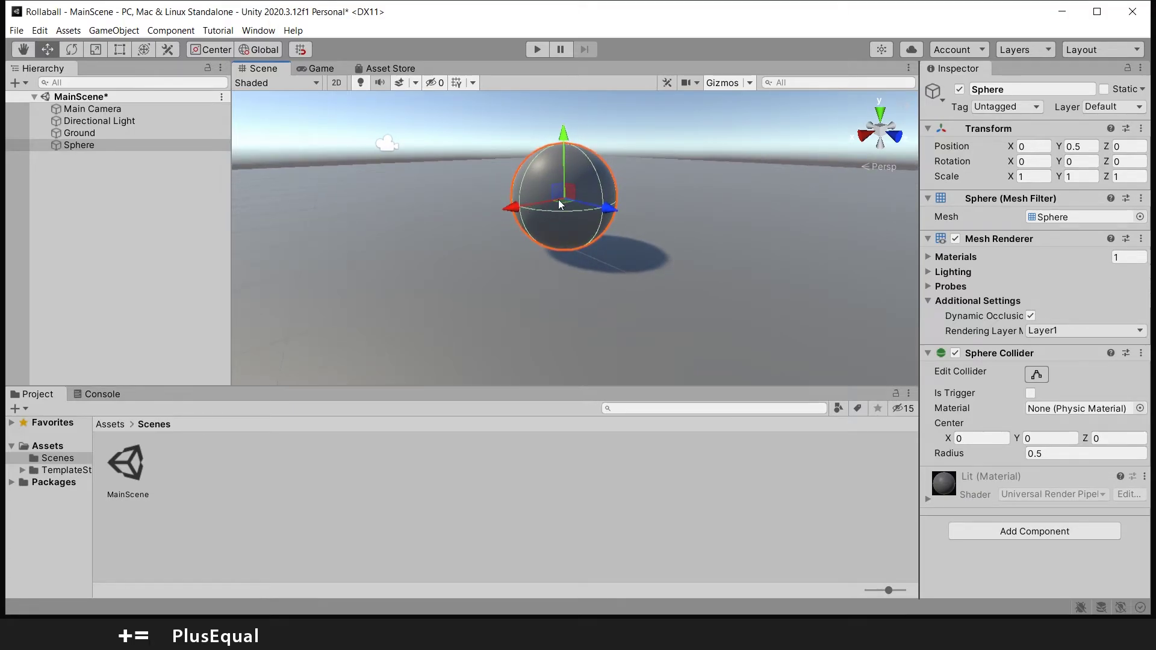
mouse_move(559, 204)
right_down()
mouse_move(566, 213)
mouse_move(576, 203)
right_up()
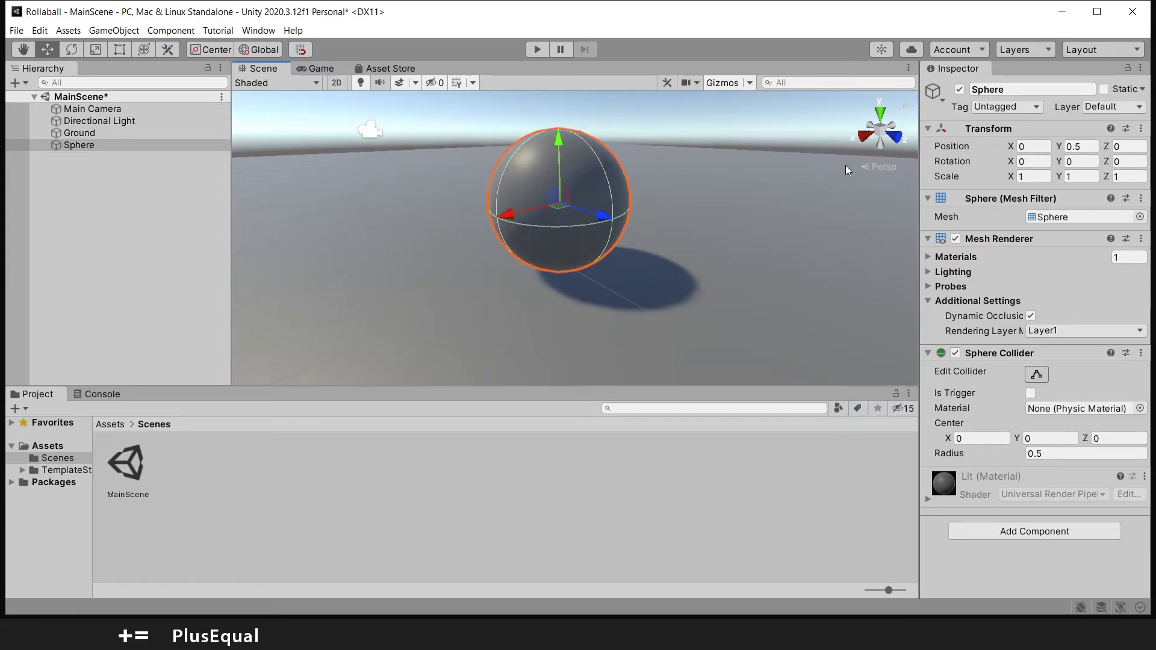
- Rename the Sphere object to Player
click(168, 135)
click(156, 143)
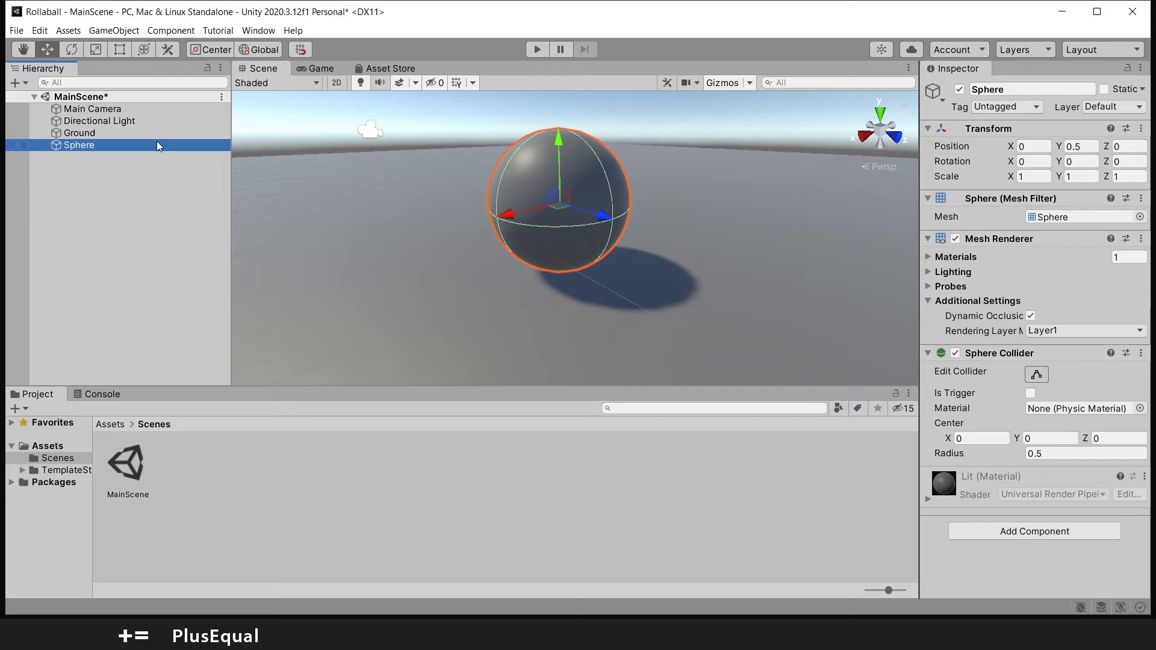
click(164, 144)
text(Player)
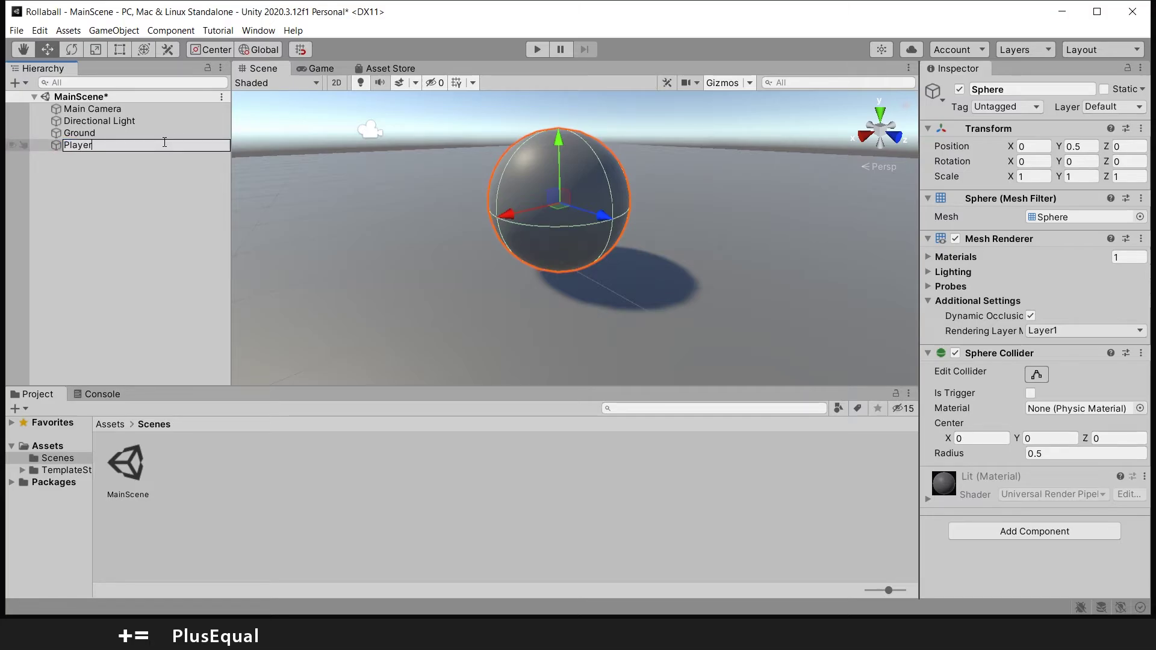
key(Return)
- Preview the player sphere through the game camera and return to the scene view
right_drag(267, 204, 271, 202)
click(322, 69)
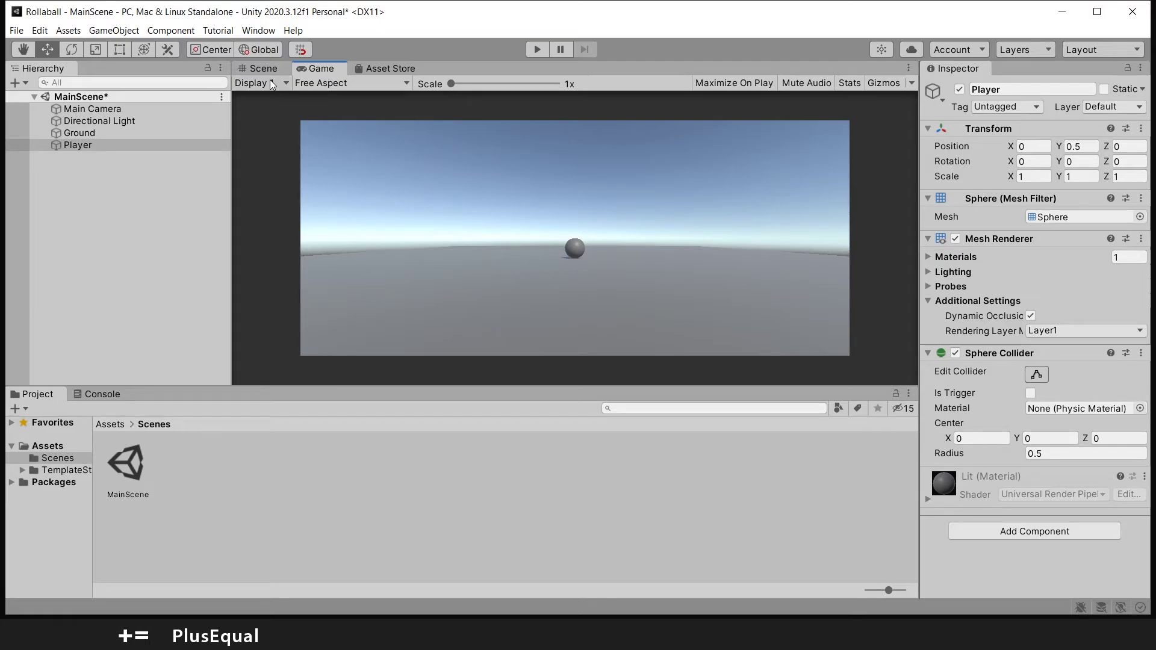
click(258, 68)
alt+drag(542, 169, 571, 179)
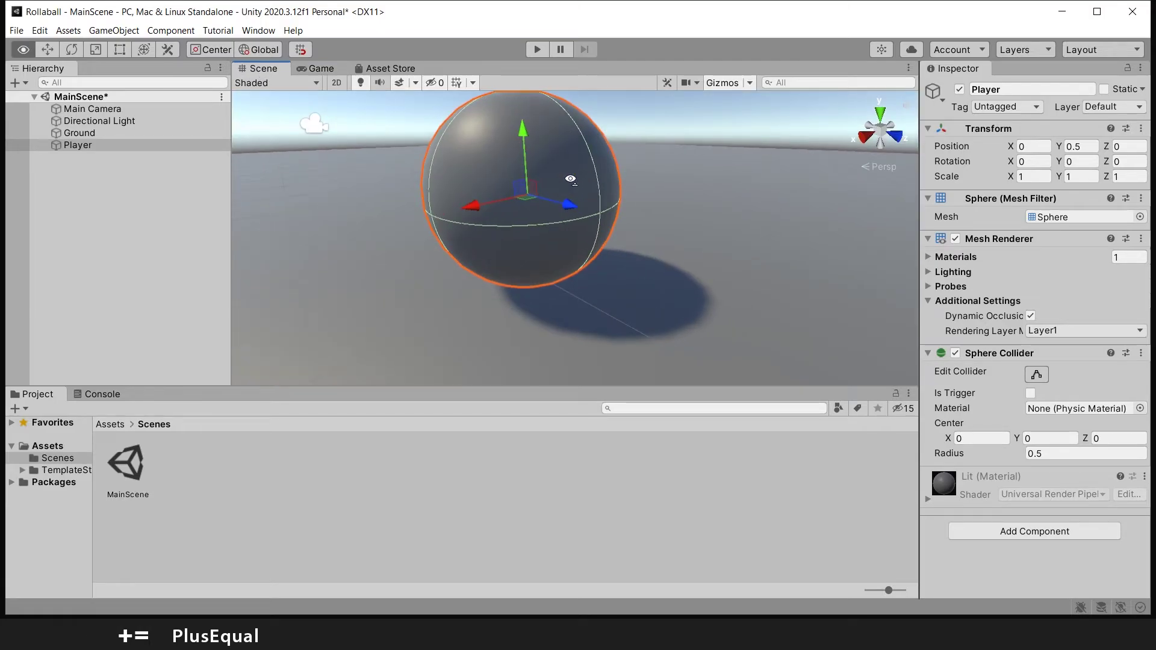
scroll(570, 179, down, 2)
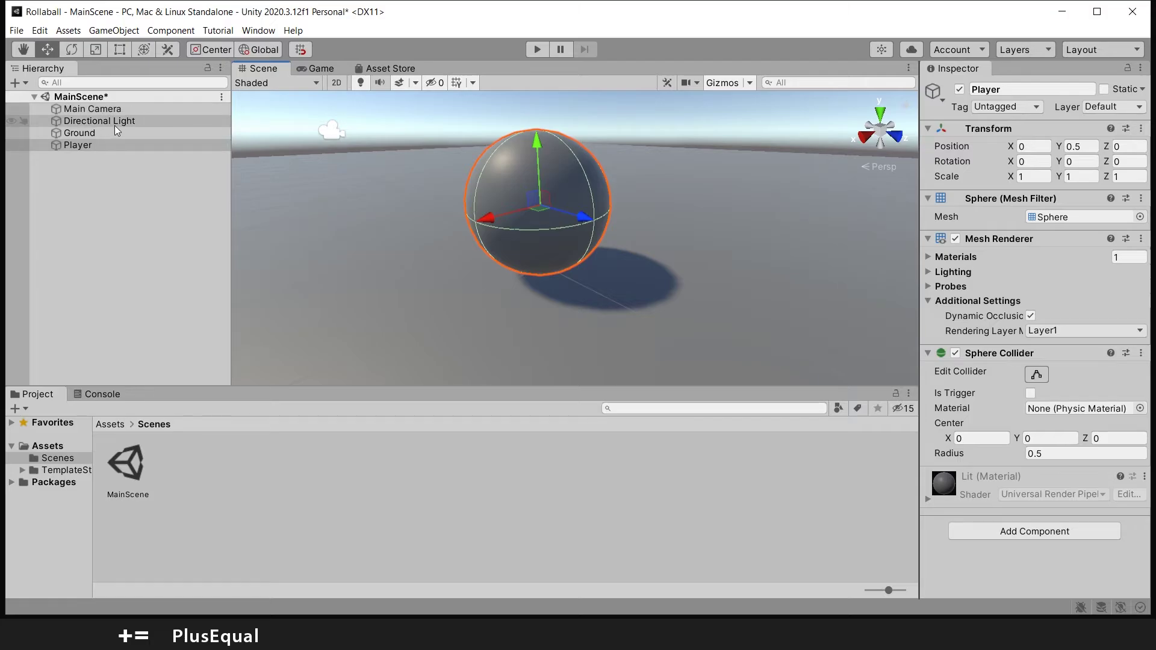
- Change the Directional Light's color to pure white (FFFFFF)
click(114, 122)
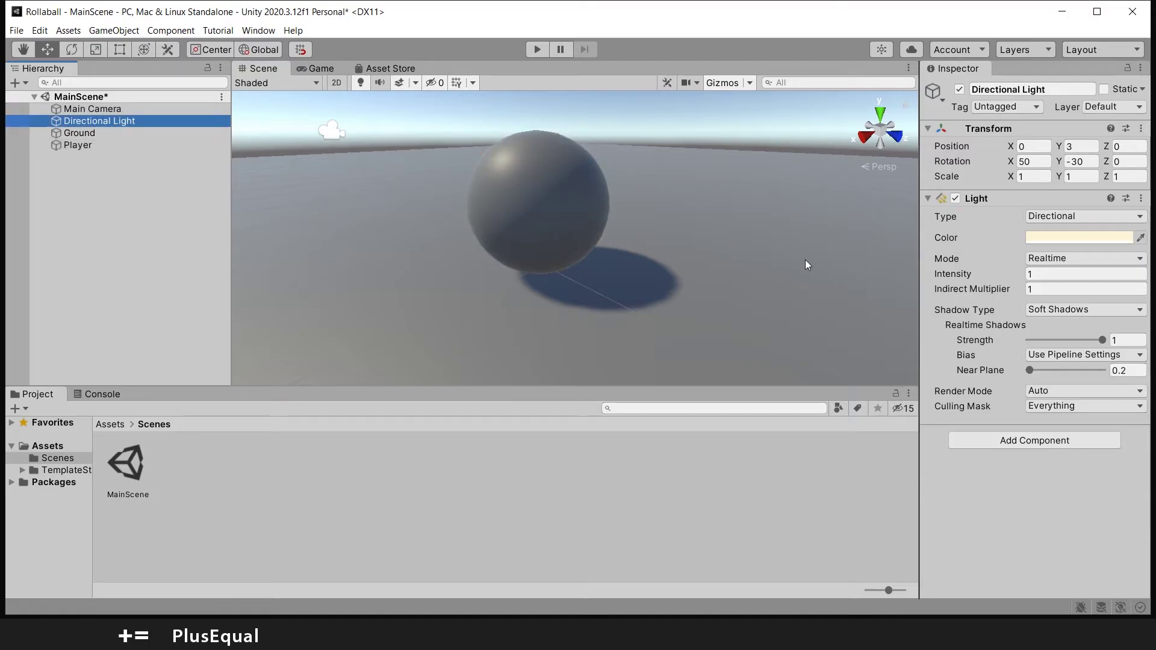
click(1053, 237)
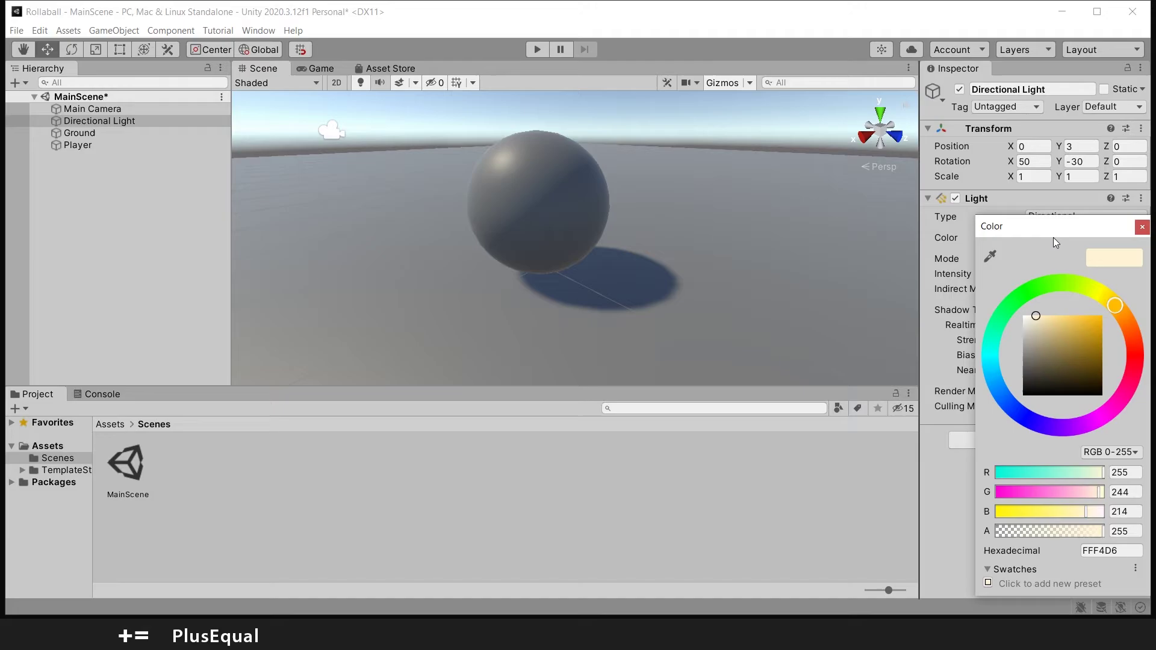
click(992, 350)
drag(1050, 324, 1009, 311)
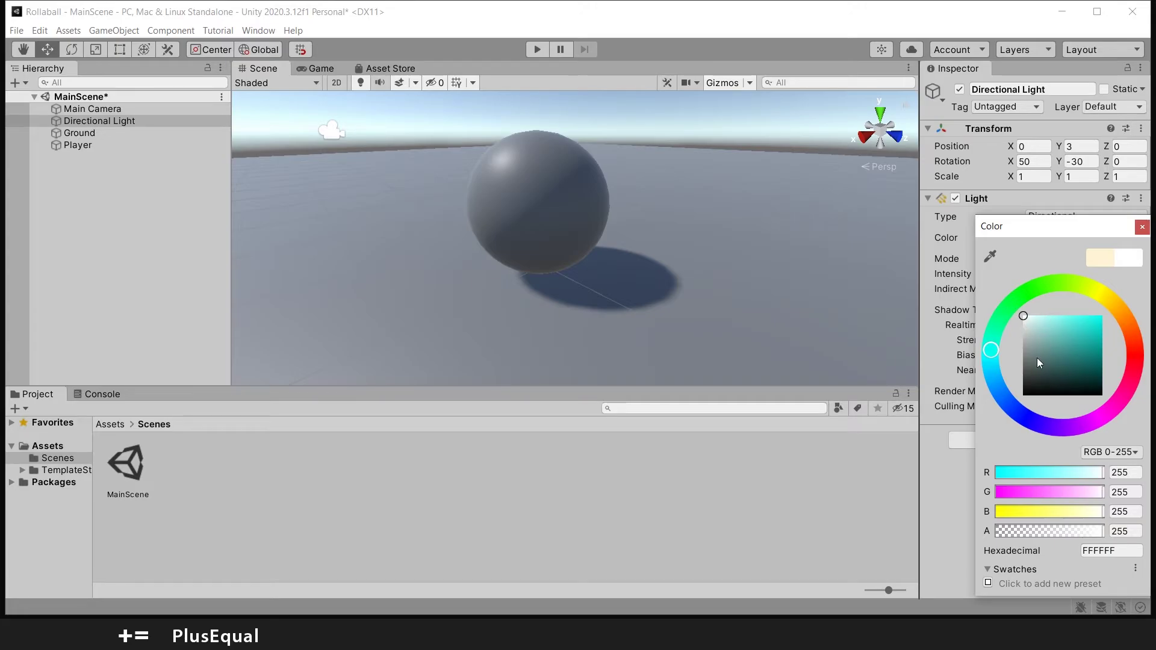
key(Return)
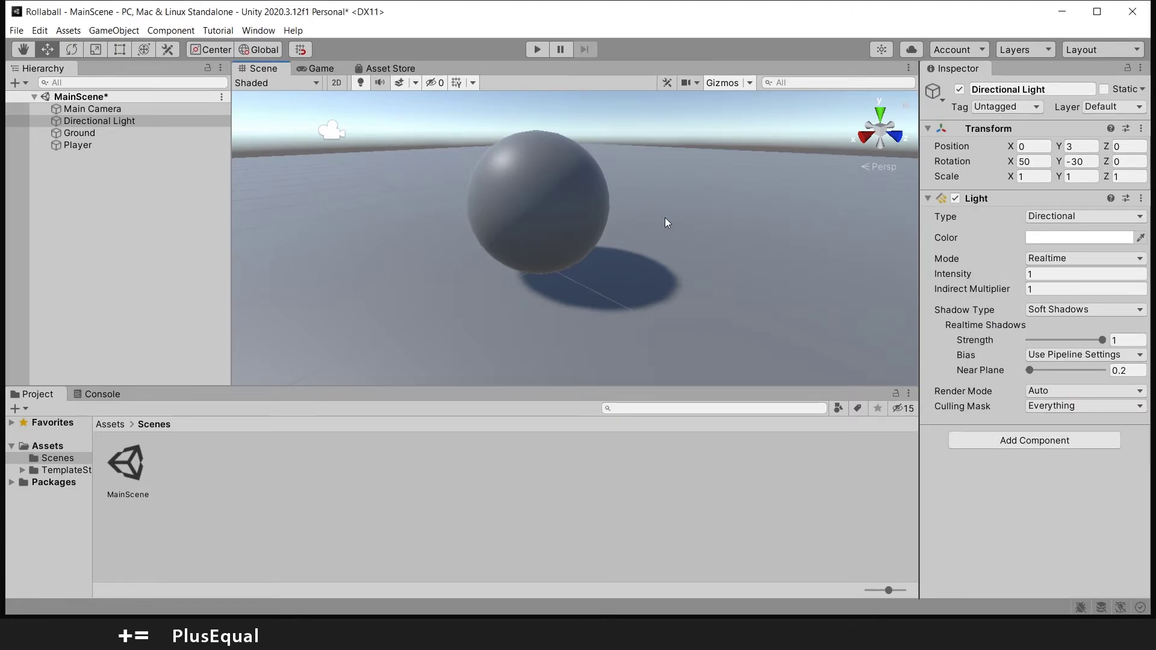
- Check the white directional light's effect in the game view, review its color setting, and return to the scene view
click(321, 70)
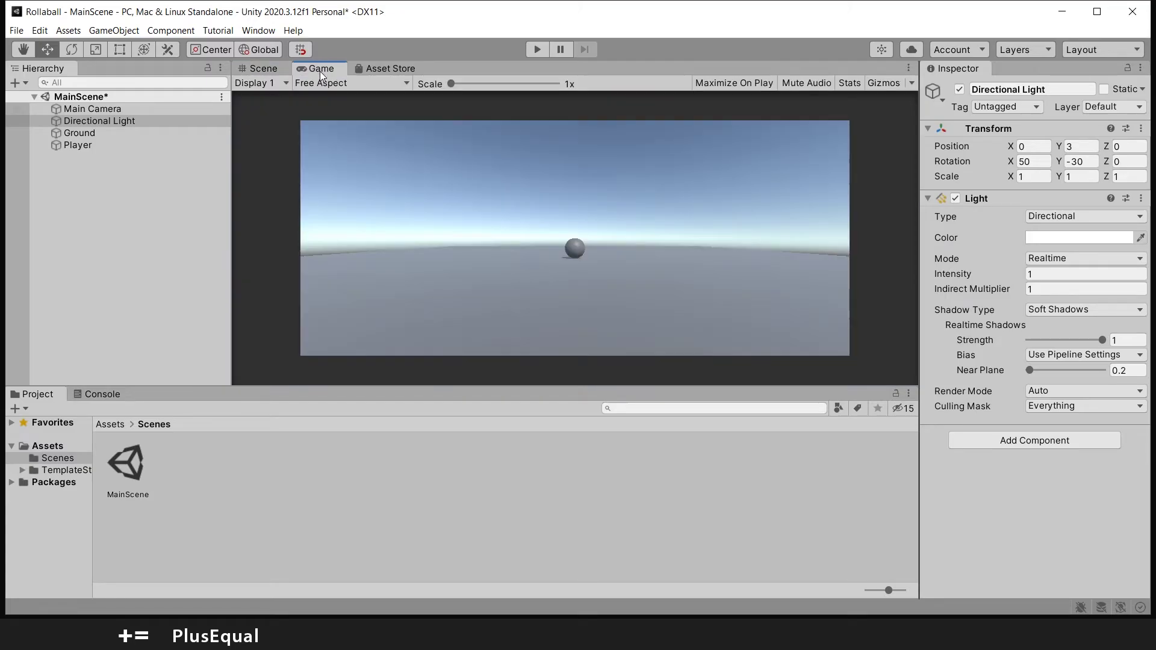
click(1045, 240)
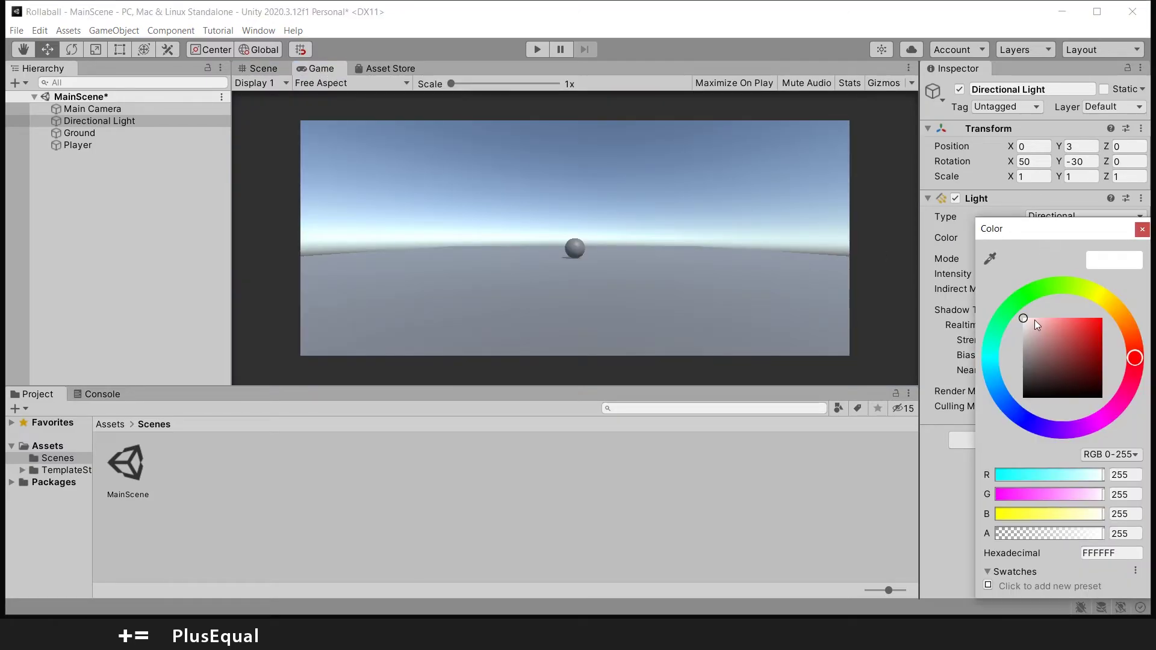
drag(1035, 319, 1014, 279)
click(1143, 230)
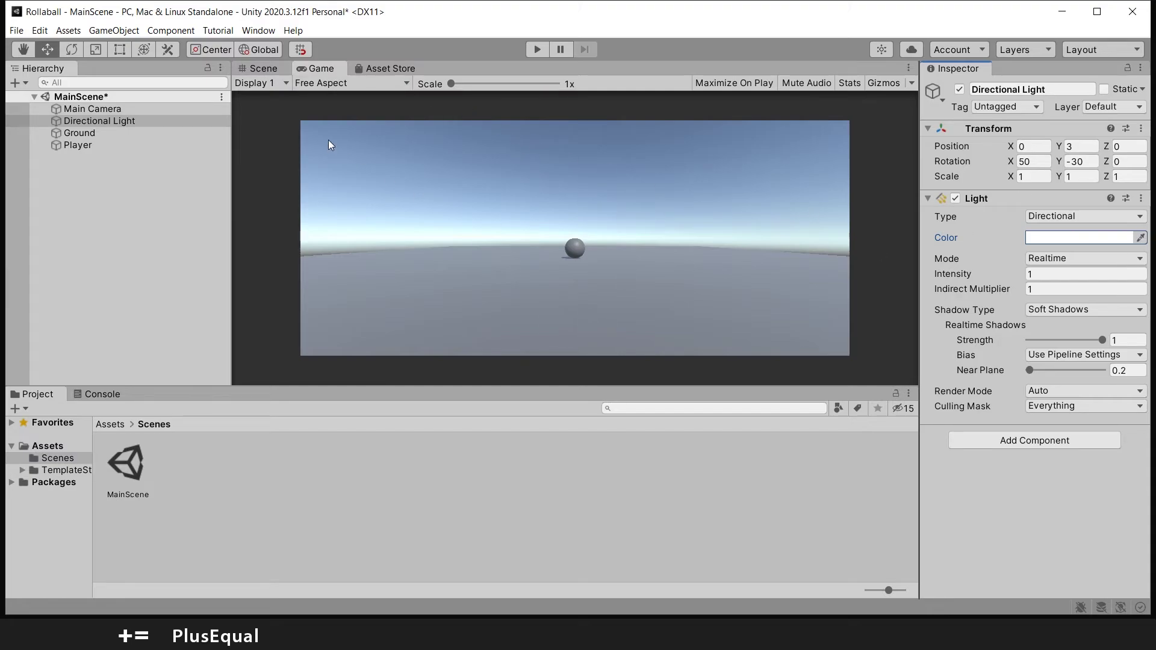
click(257, 68)
scroll(604, 212, down, 5)
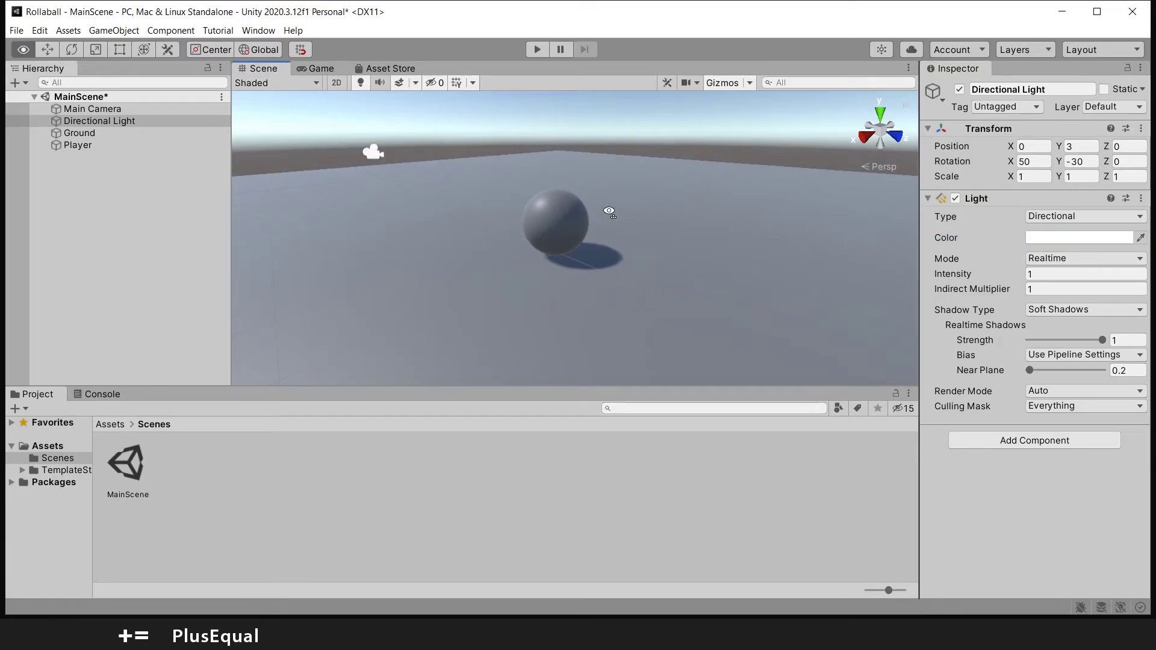
alt+drag(610, 211, 613, 234)
scroll(612, 234, up, 5)
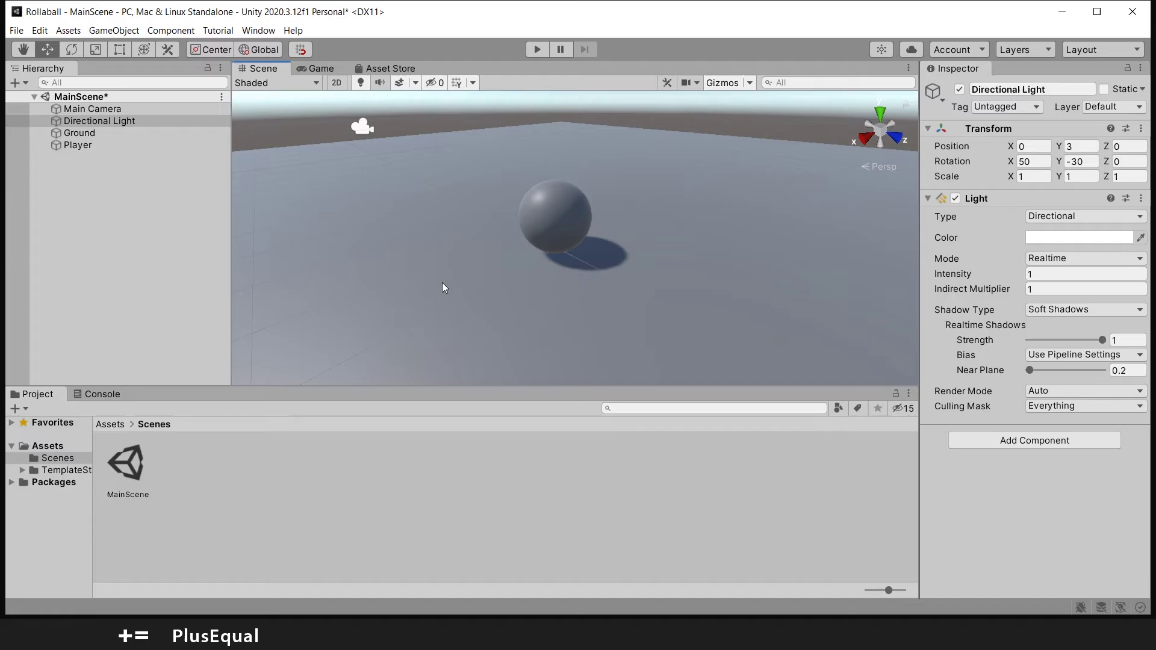
- Create a folder named Materials inside the project's Assets folder
click(67, 449)
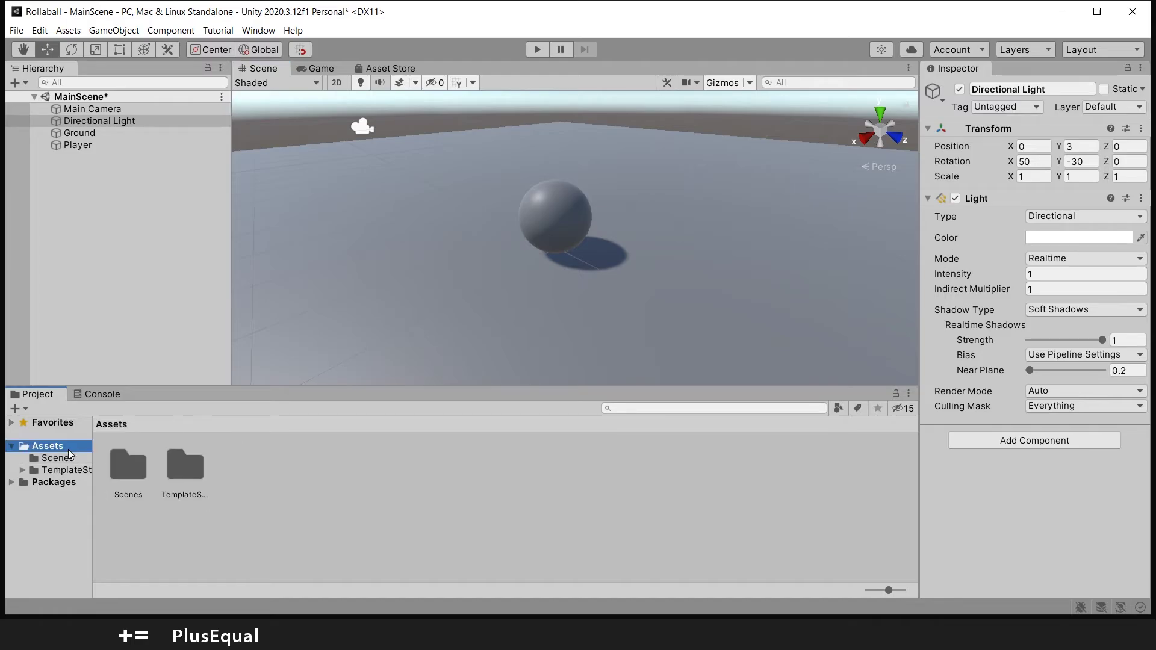
right_click(289, 488)
mouse_move(480, 147)
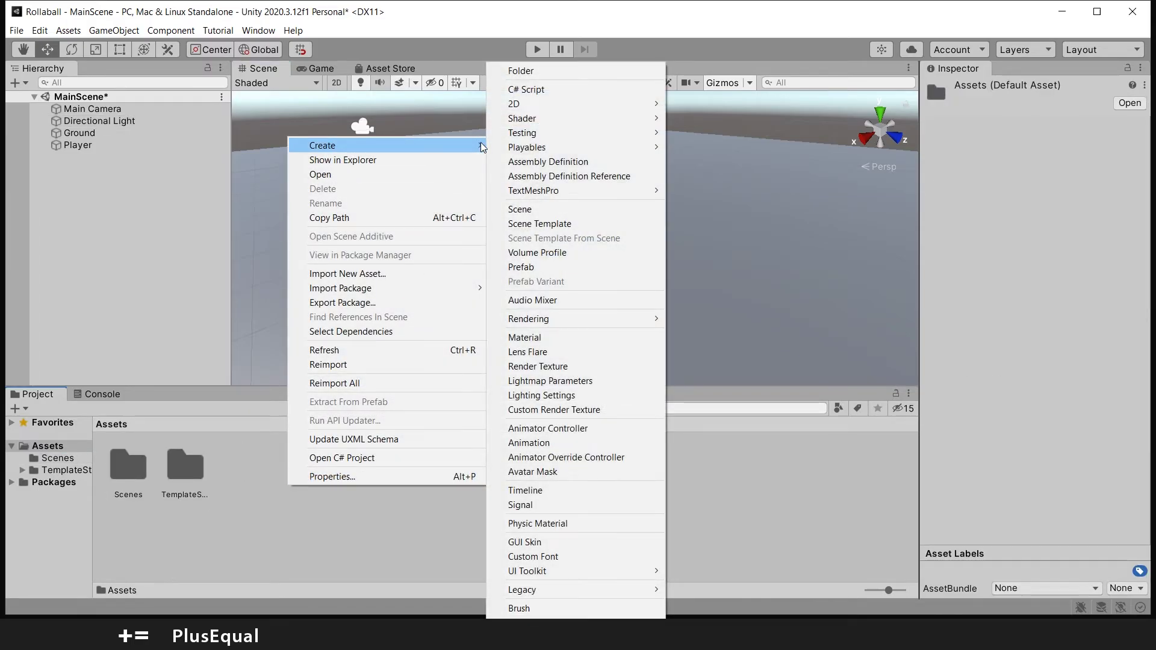
click(535, 71)
text(Materials)
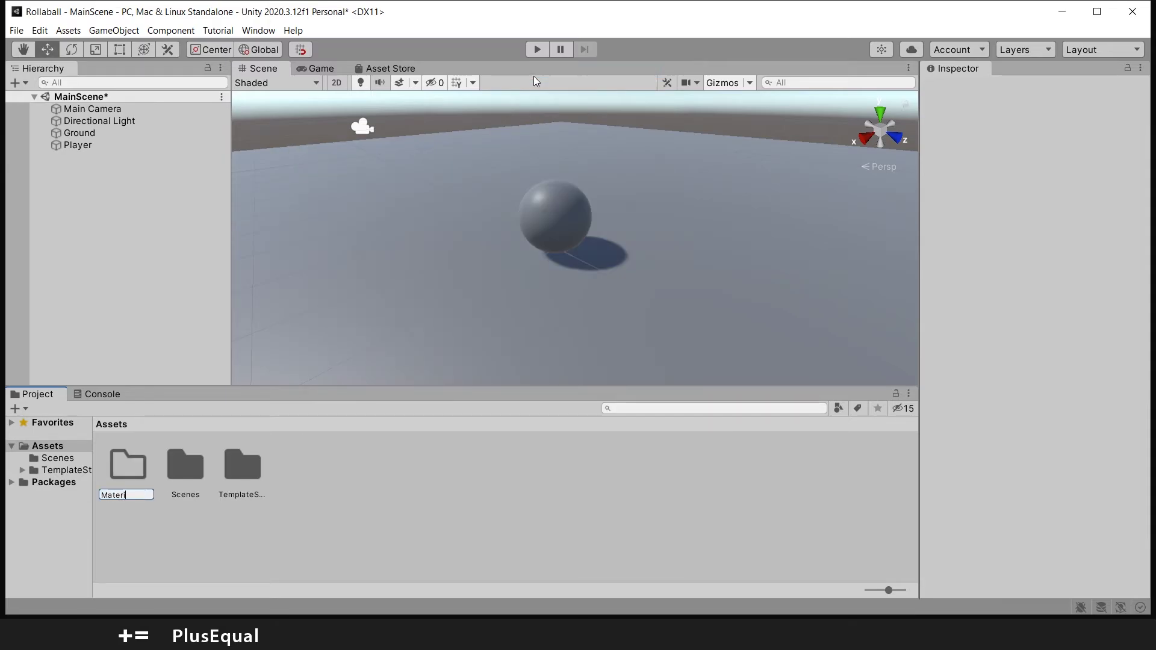
key(Return)
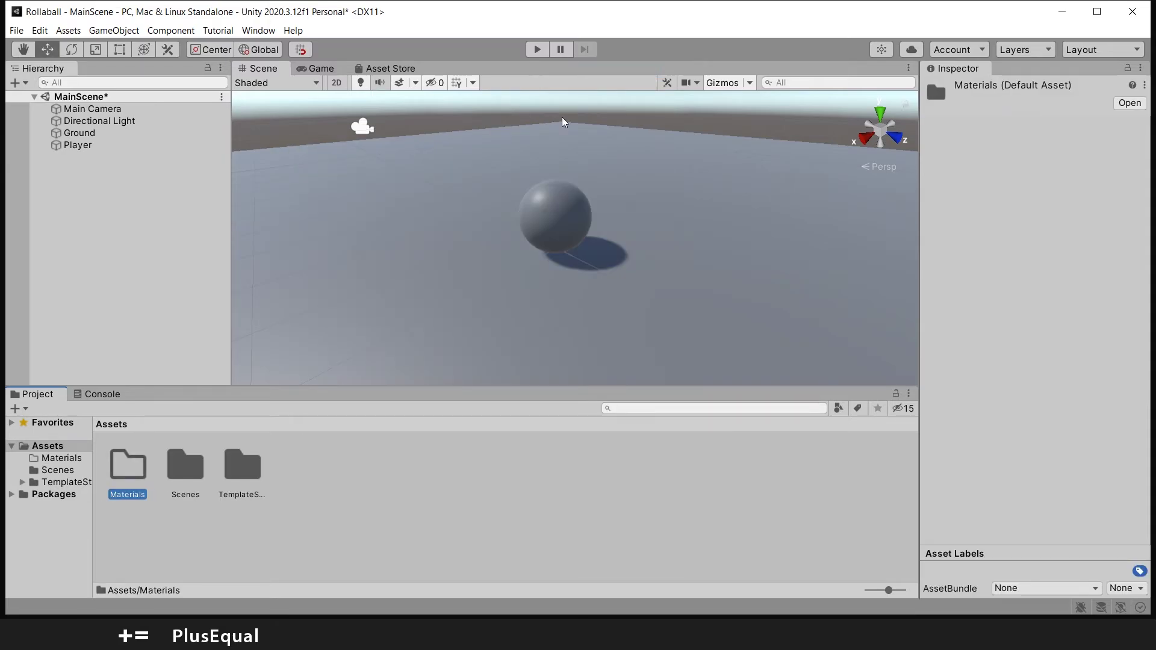
- Create a new material named Ground inside the Materials folder
double_click(120, 473)
right_click(219, 476)
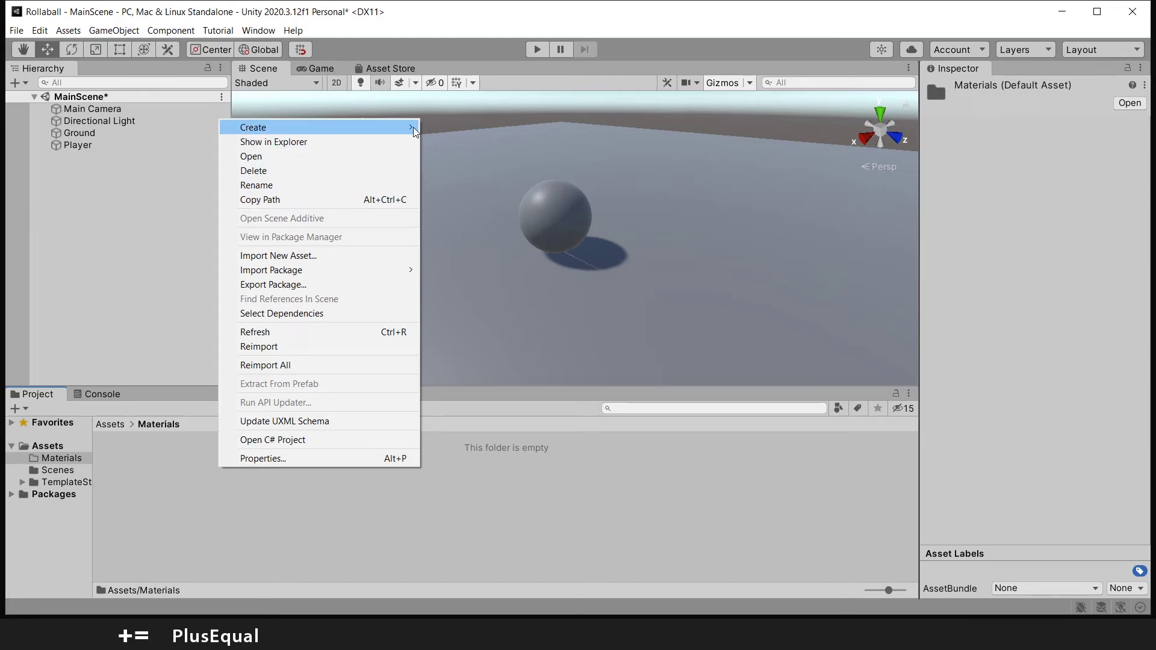
mouse_move(413, 127)
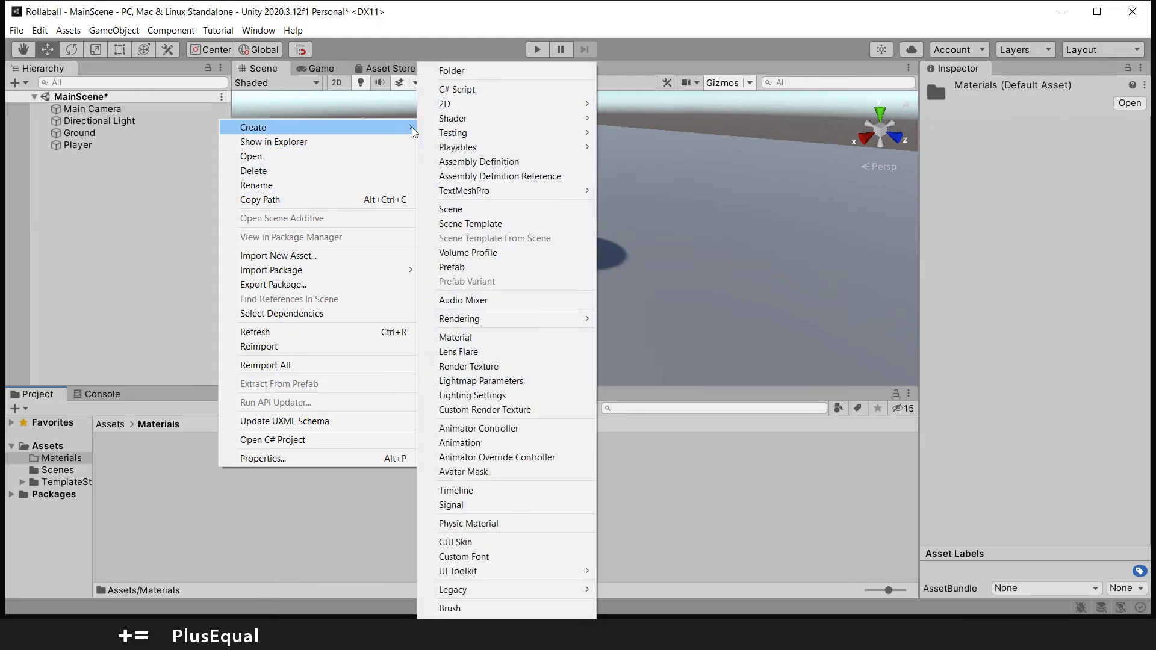
click(455, 338)
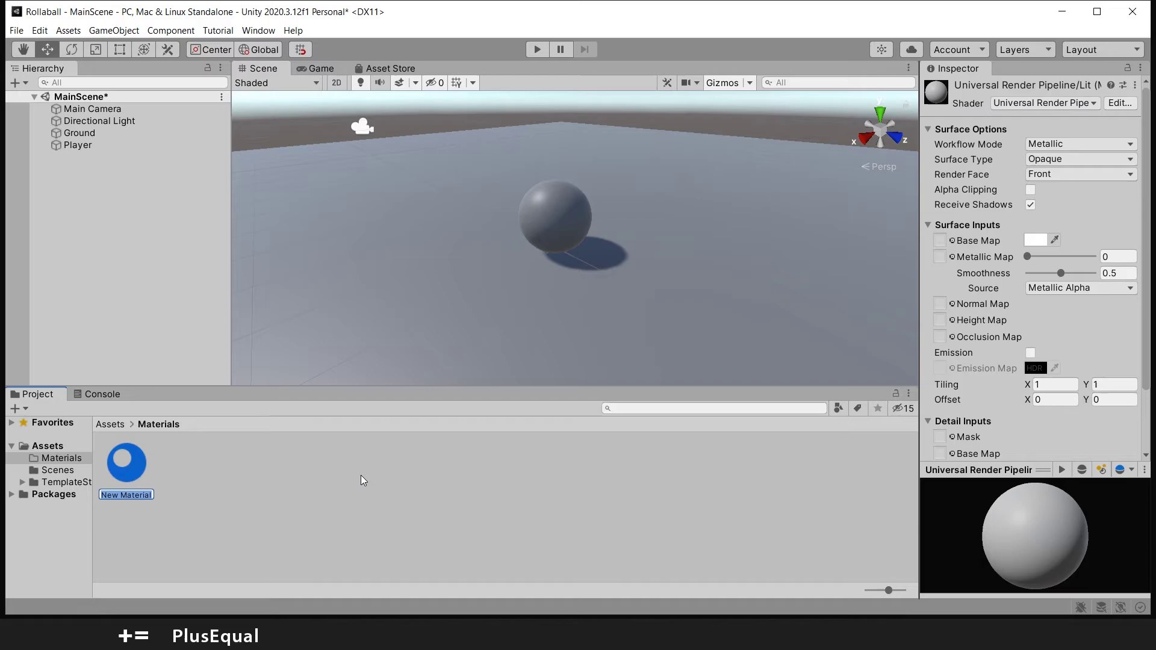
text(Ground)
key(Return)
- Create a second material named Player alongside the Ground material
right_click(238, 494)
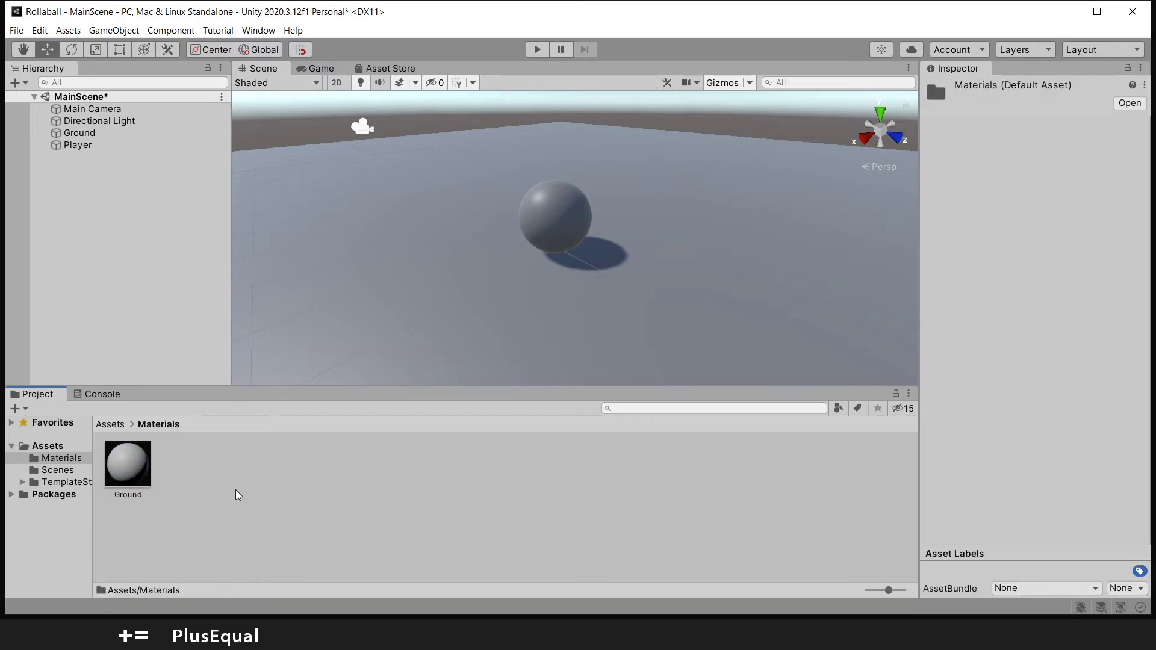
mouse_move(430, 158)
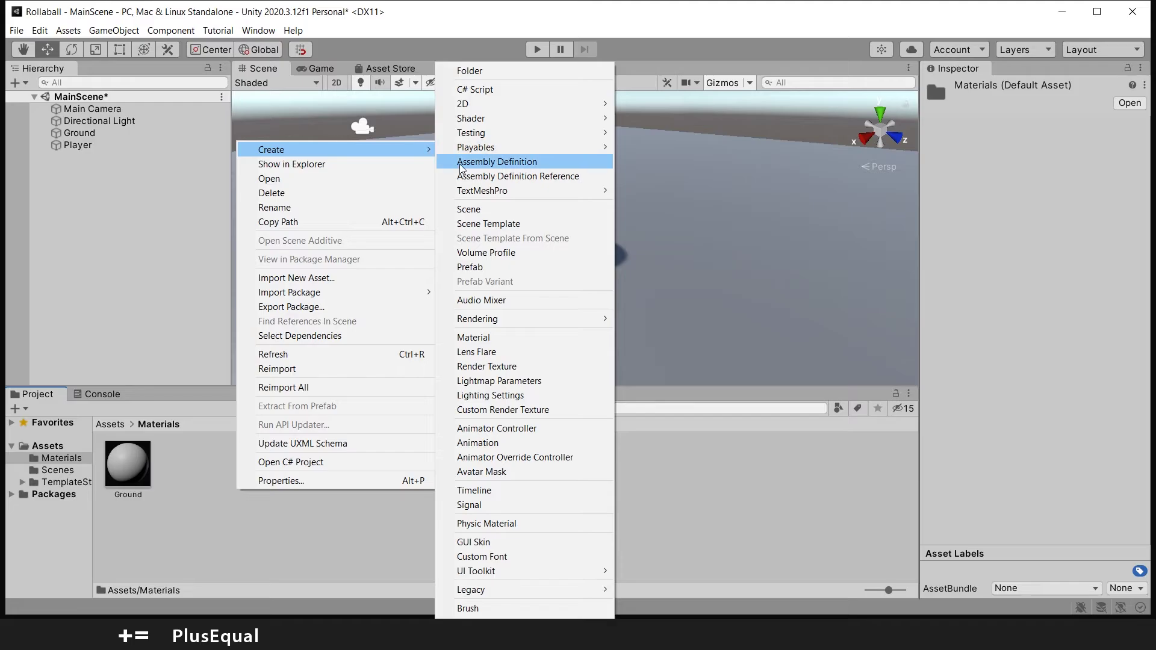
click(476, 336)
text(P)
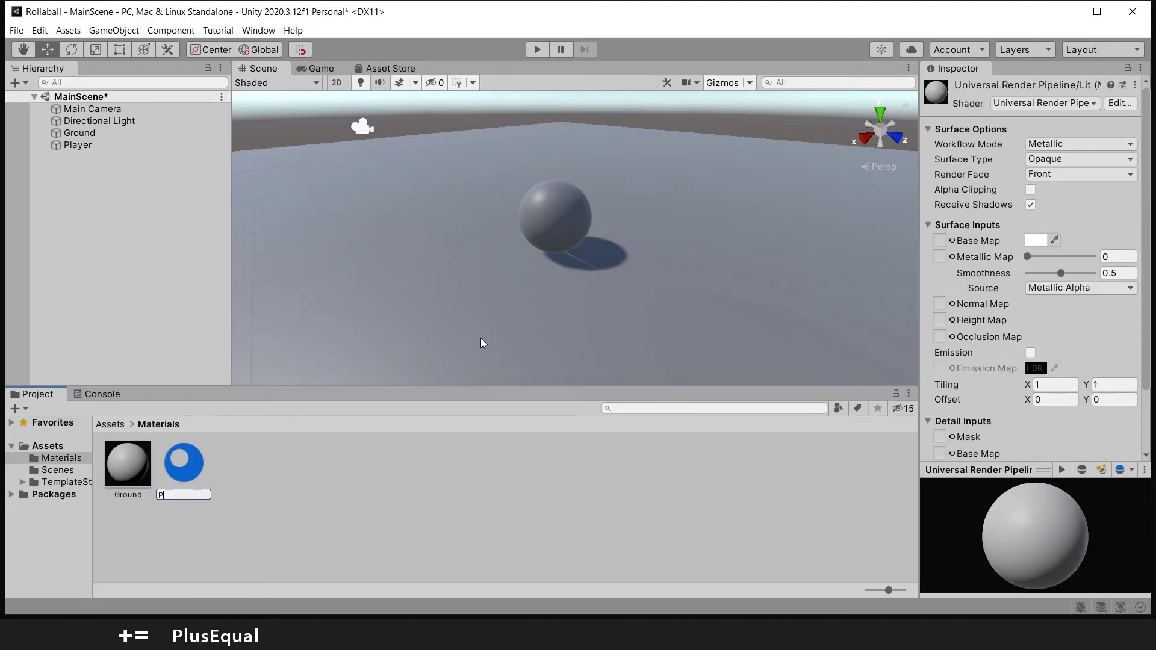
text(layer)
key(Return)
click(360, 513)
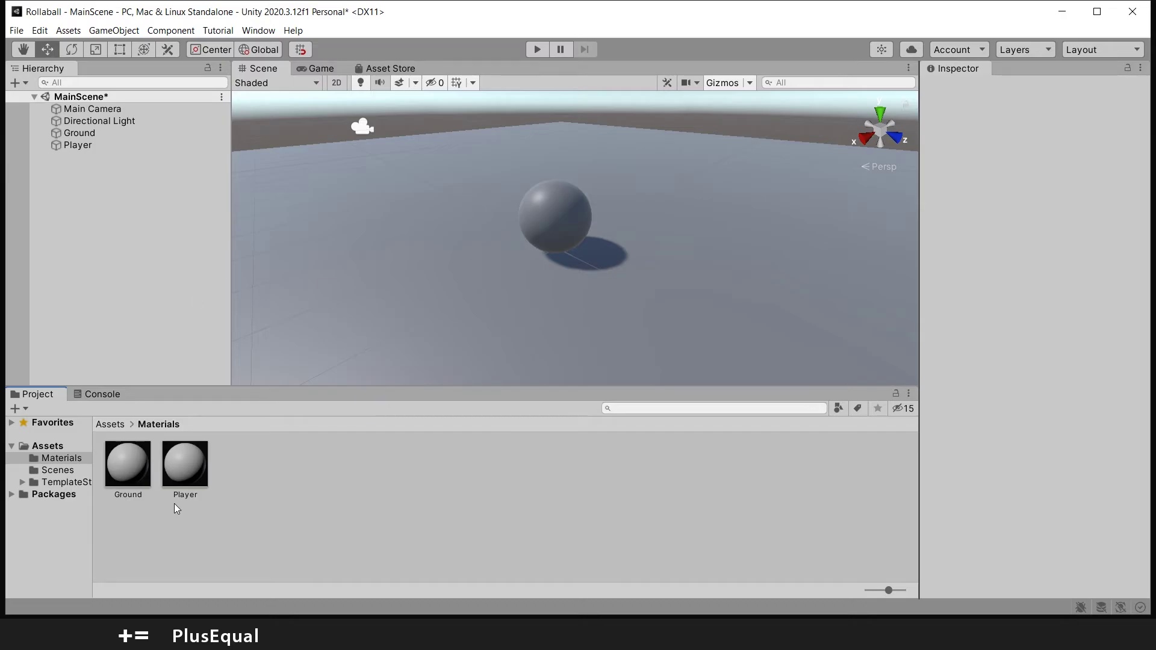
- Set the Ground material's base map color to bright green (00E741)
click(131, 466)
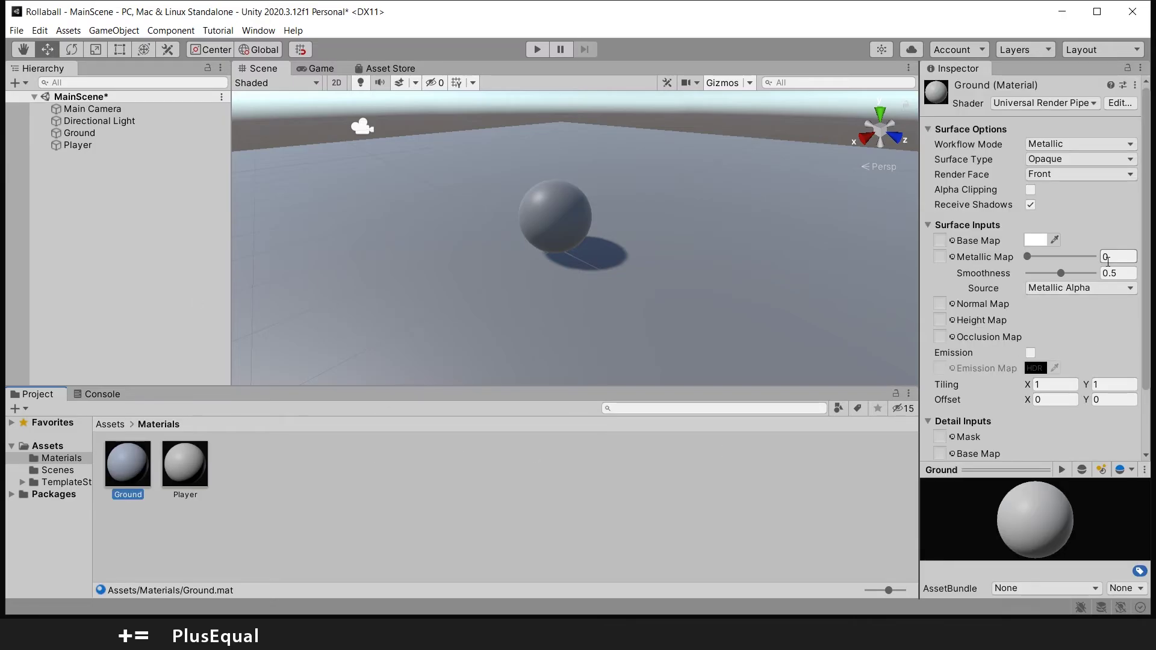
click(1032, 241)
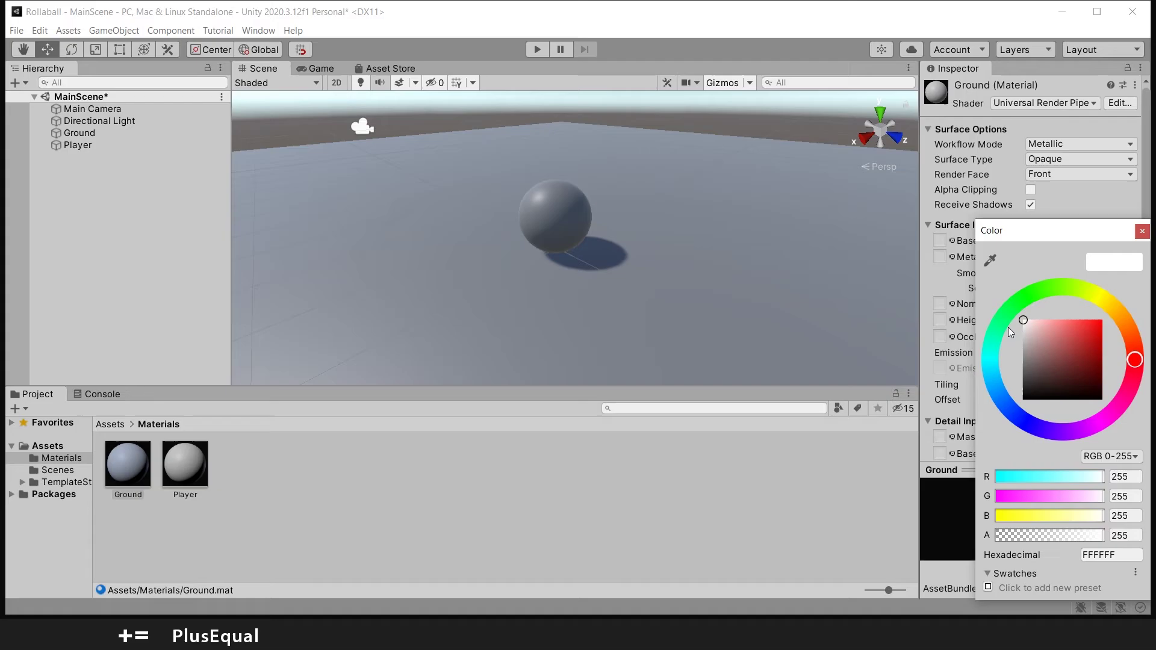
click(1010, 310)
mouse_move(1032, 324)
mouse_down()
mouse_move(1075, 328)
mouse_move(1111, 313)
mouse_move(1104, 327)
mouse_up()
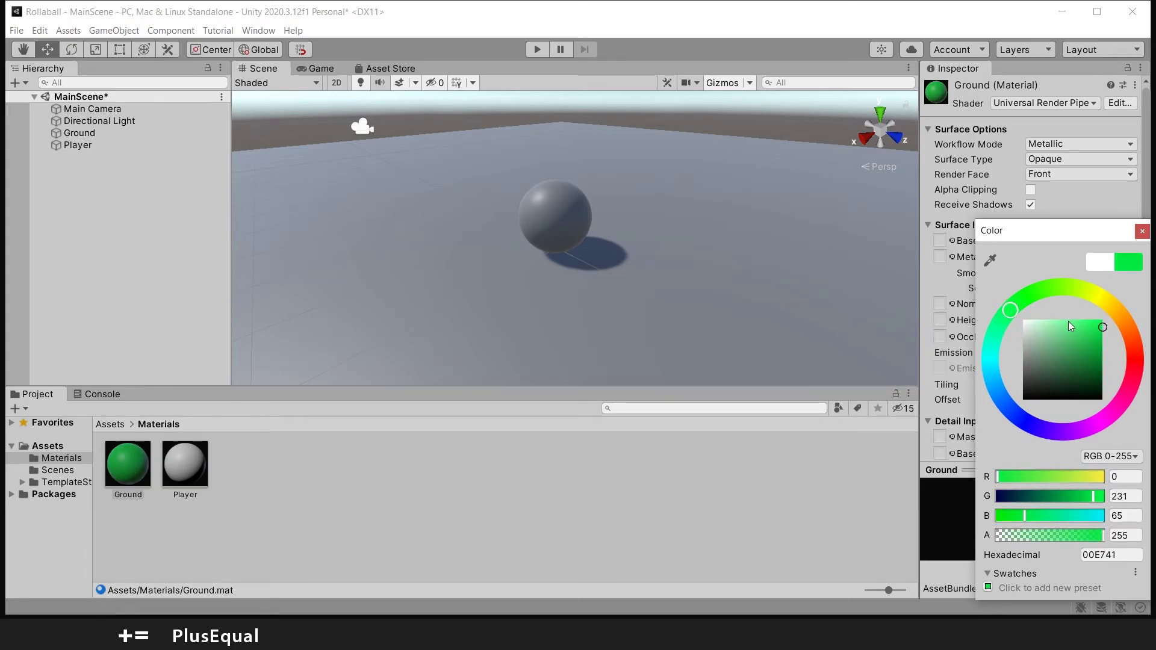
click(1143, 232)
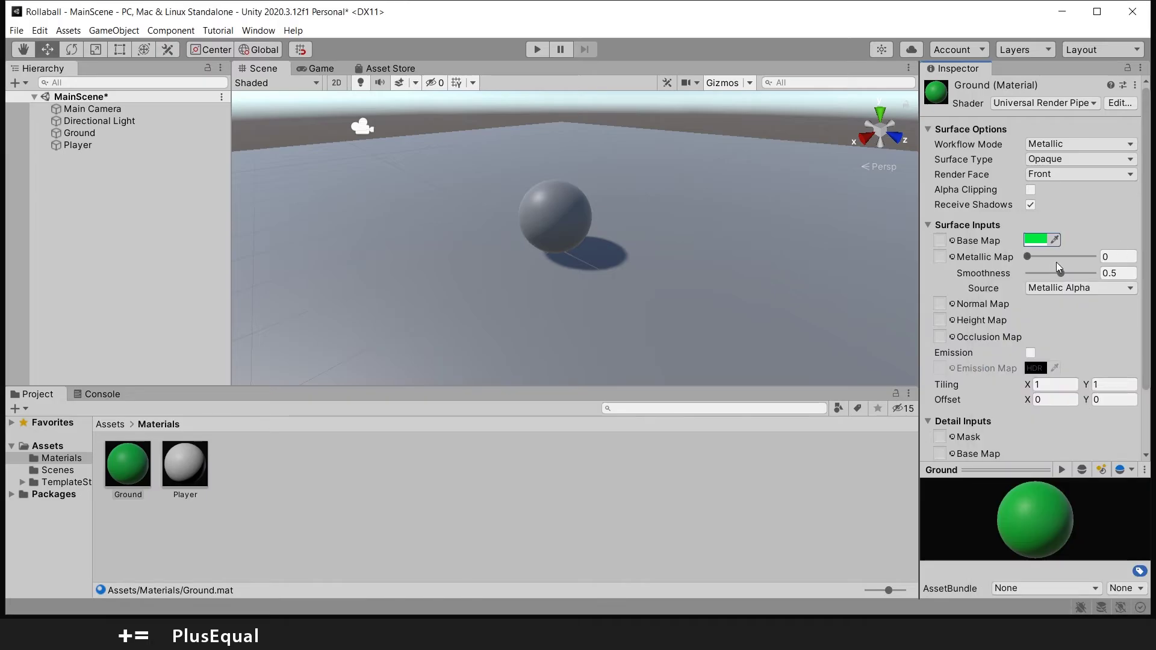
- Set the Ground material's smoothness to 0.2
scroll(1035, 259, down, 1)
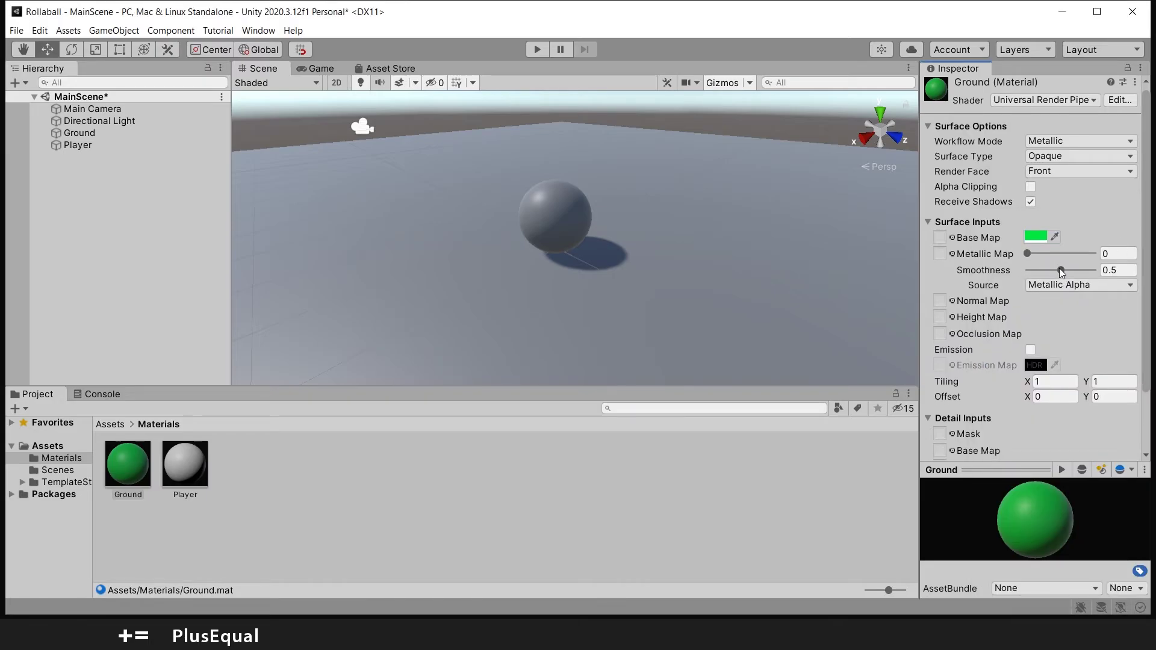
mouse_move(1061, 272)
mouse_down()
mouse_move(1001, 283)
mouse_move(1042, 275)
mouse_up()
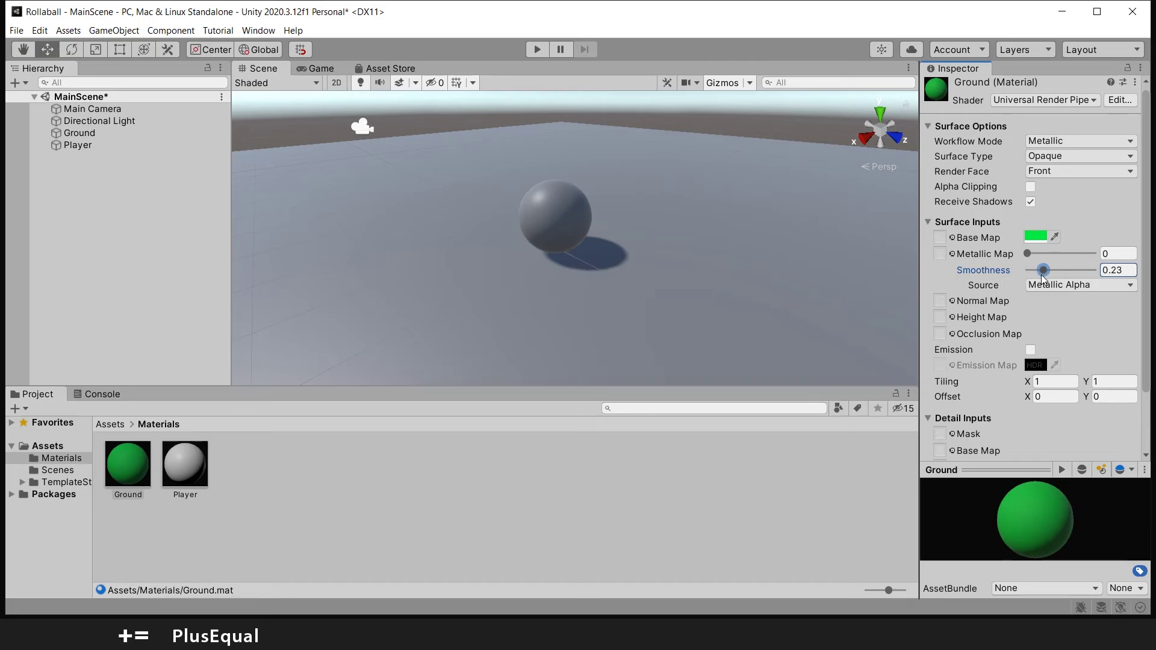
click(1115, 269)
text(0.2)
- Set the Player material's base map color to golden yellow (F6C708)
click(194, 465)
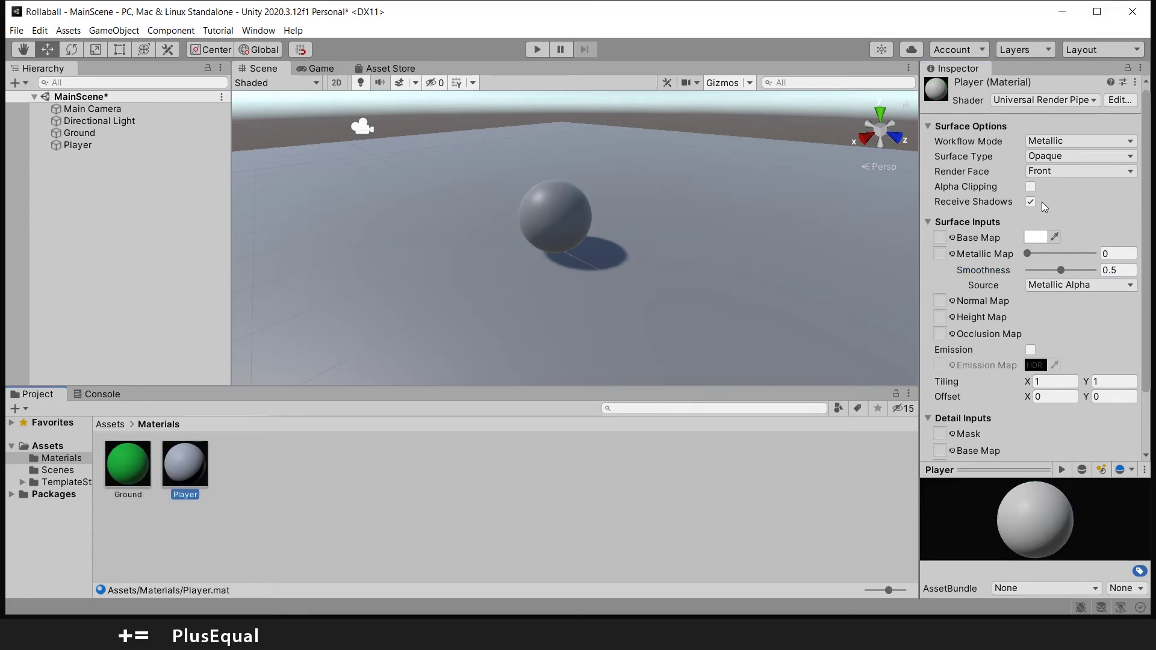
click(1036, 237)
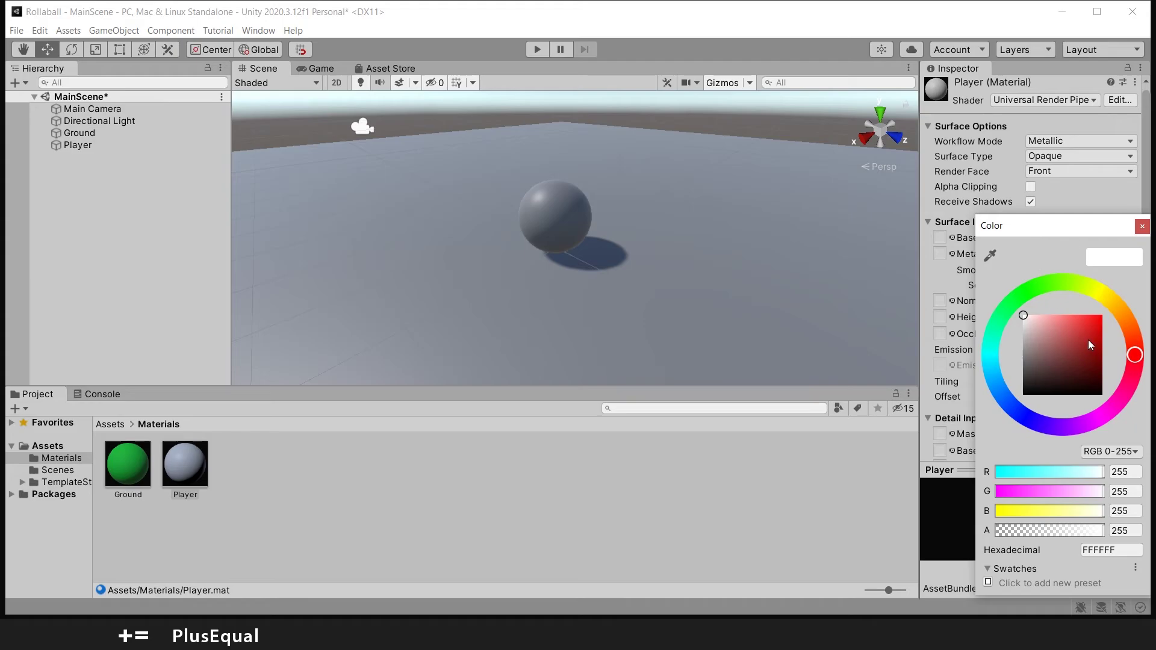
click(1113, 300)
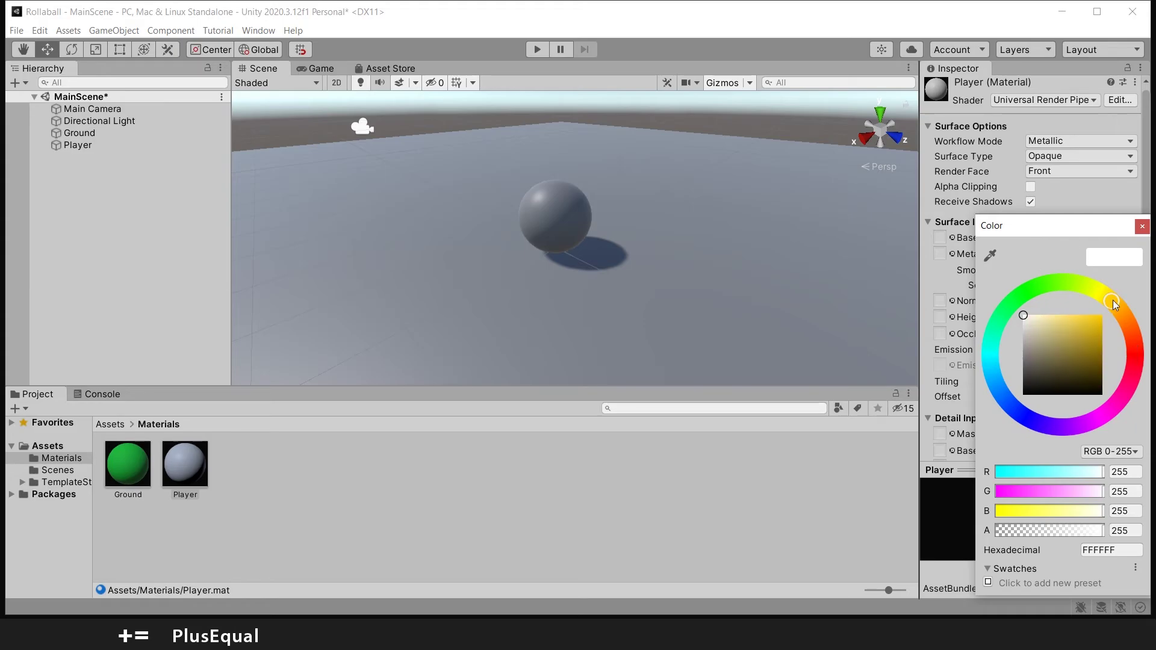
drag(1096, 325, 1101, 318)
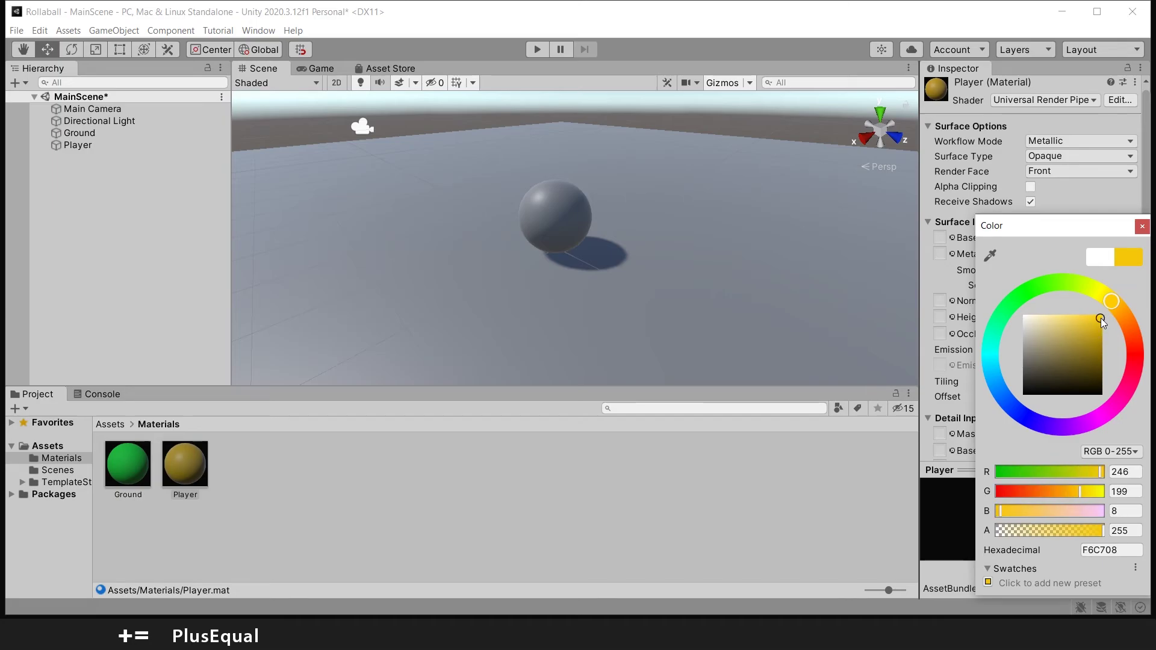
click(1143, 227)
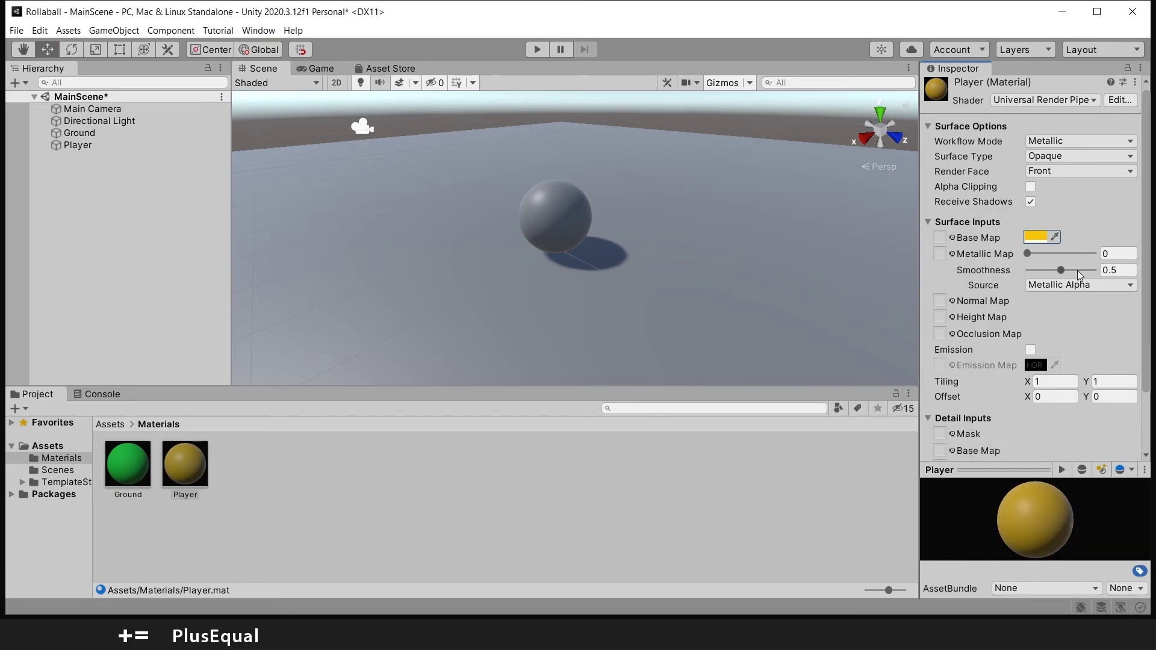
- Set the Player material's smoothness to 0.7
click(1116, 272)
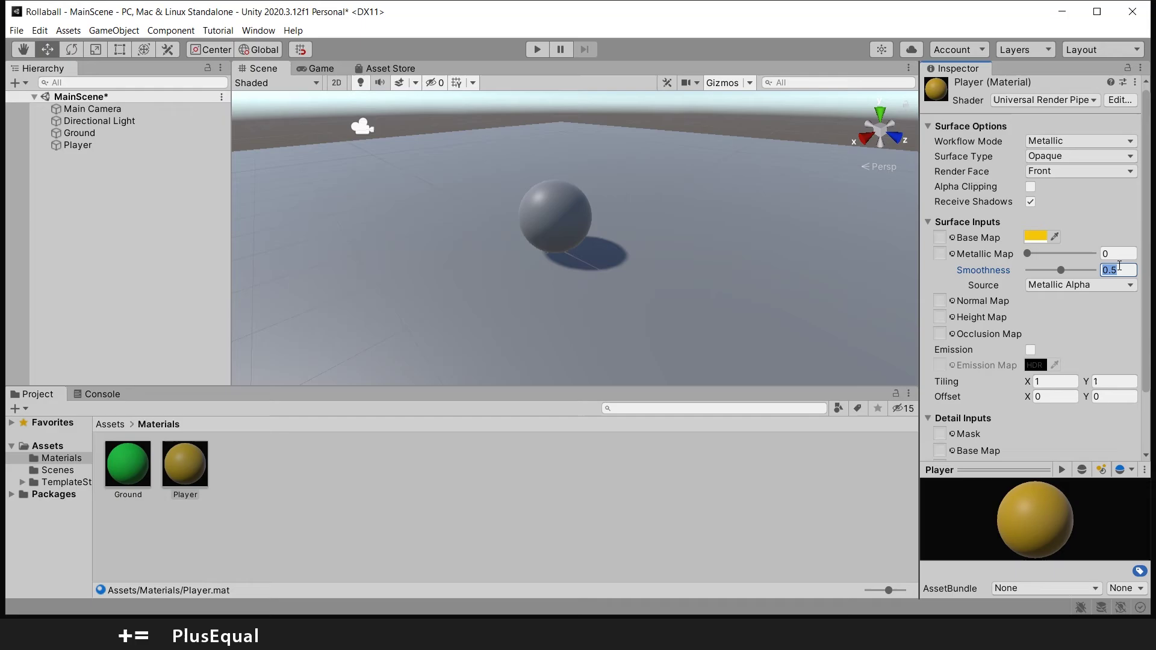
text(0.8)
mouse_move(1081, 270)
mouse_down()
mouse_move(1026, 276)
mouse_move(1070, 274)
mouse_up()
click(1122, 270)
text(0.7)
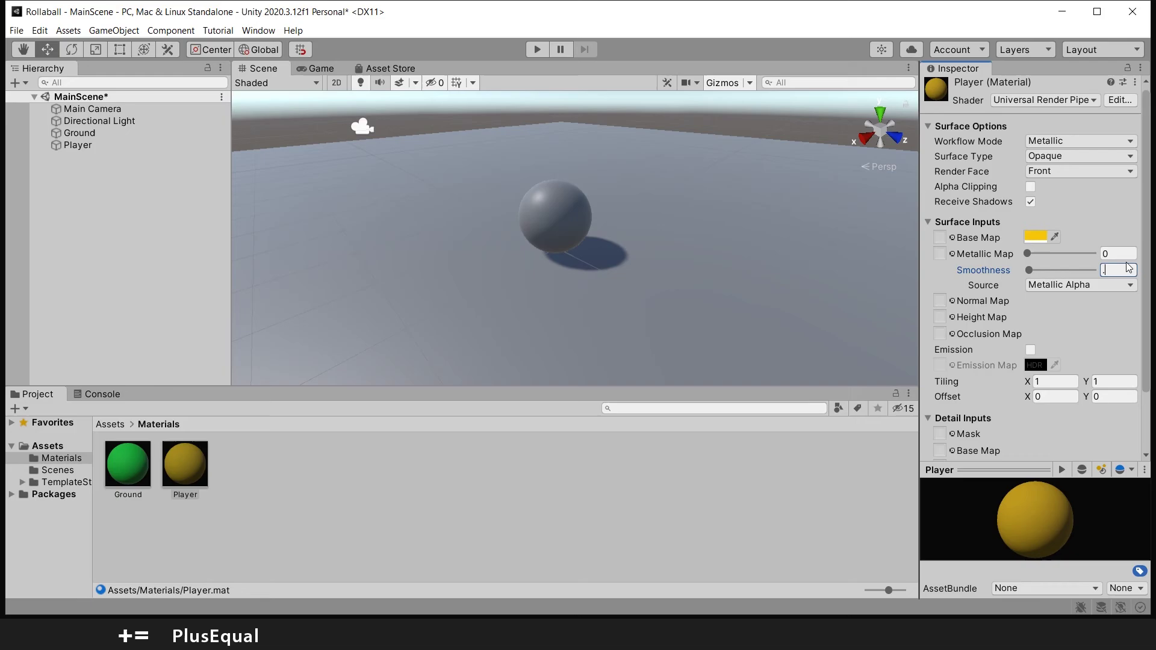
click(435, 501)
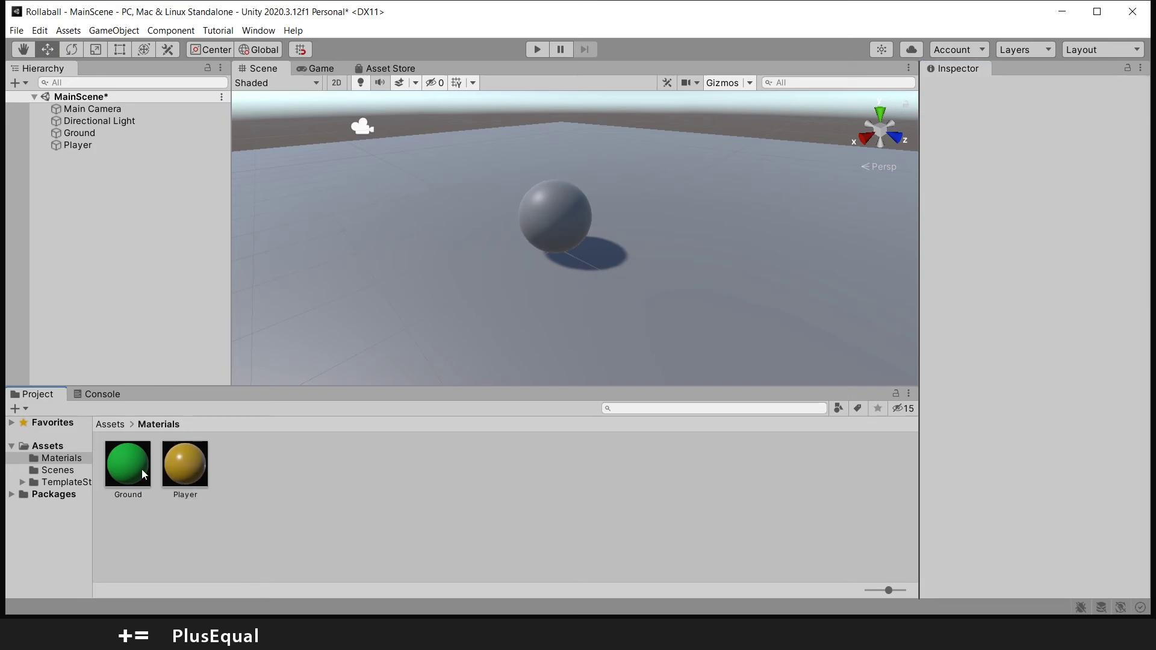
- Apply the Ground material to the ground plane and the Player material to the player sphere in the scene
click(93, 136)
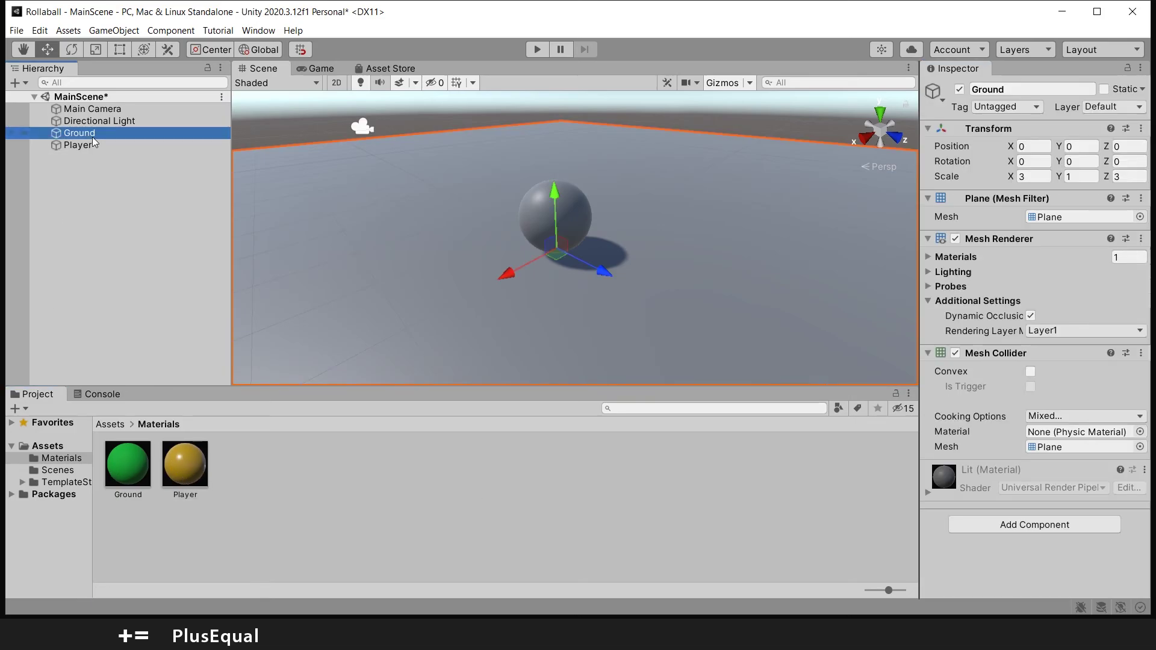
click(128, 469)
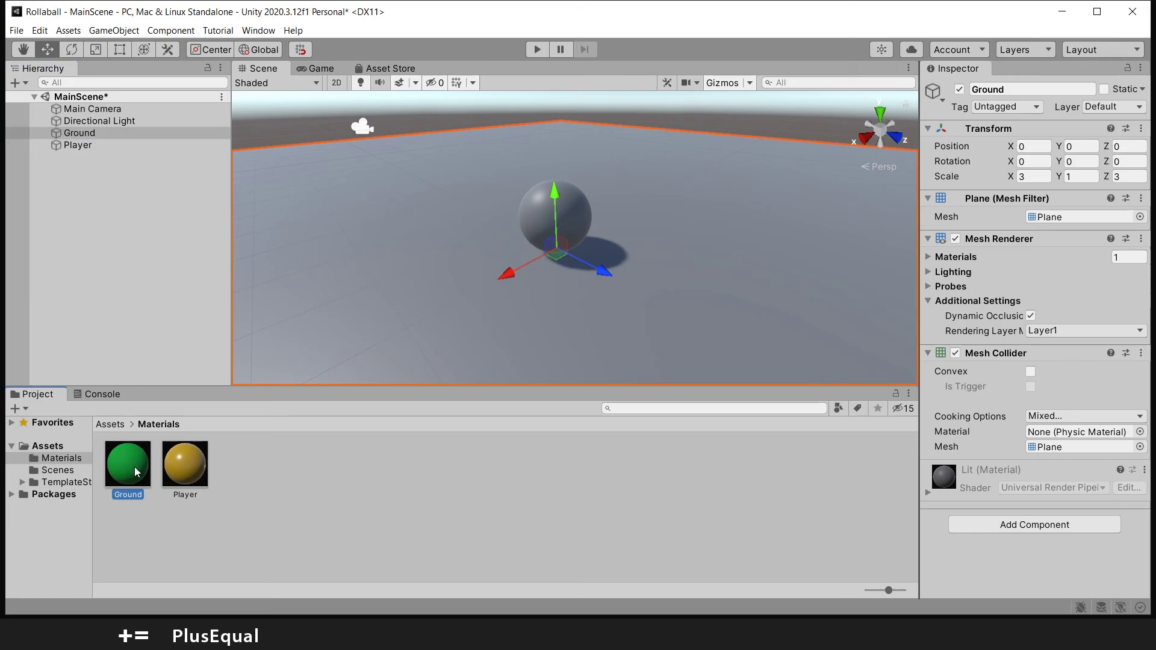
drag(135, 472, 380, 236)
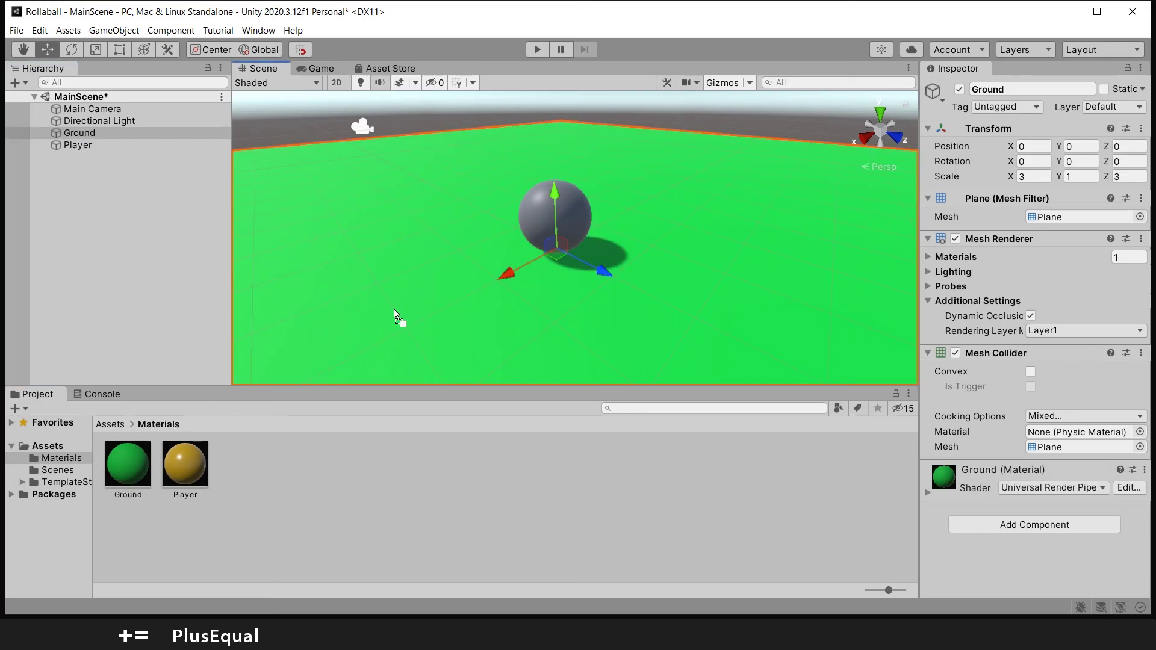
drag(317, 212, 325, 207)
drag(184, 468, 550, 212)
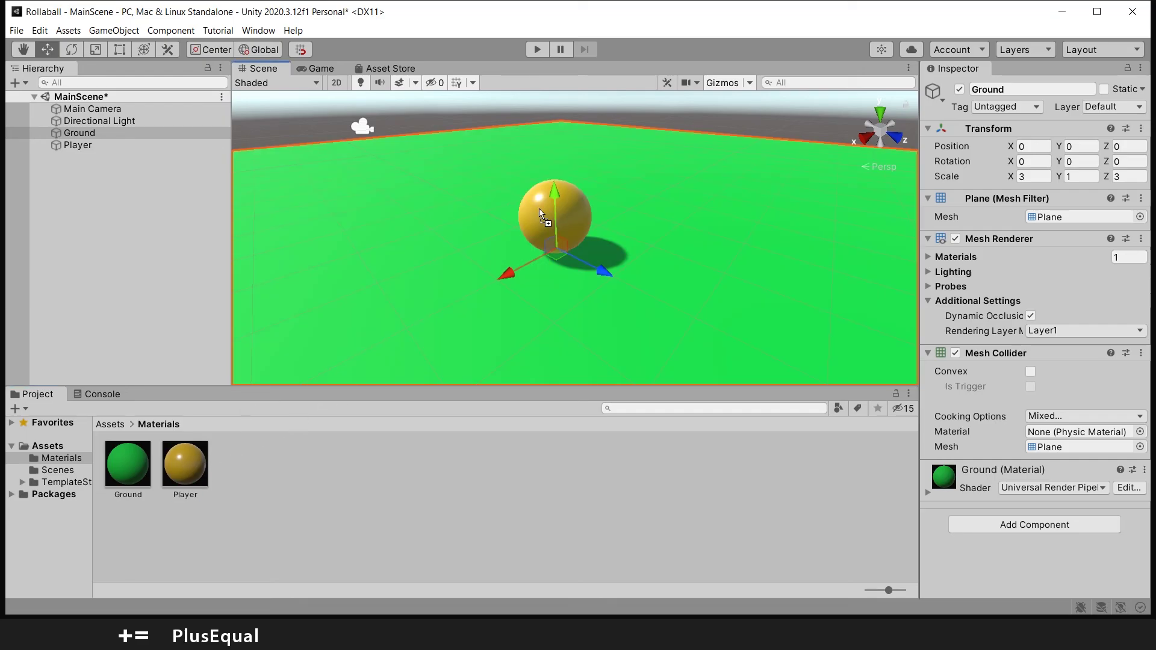
- Examine the colored ground and player sphere in the game view and from several angles in the scene view
click(319, 68)
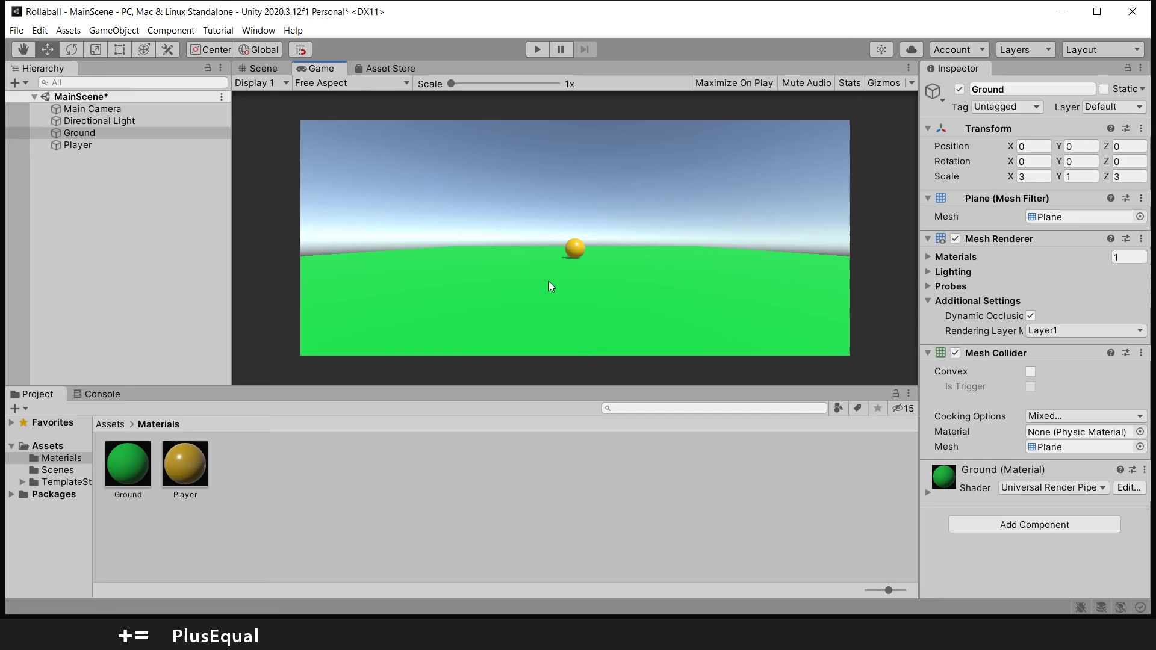
click(258, 69)
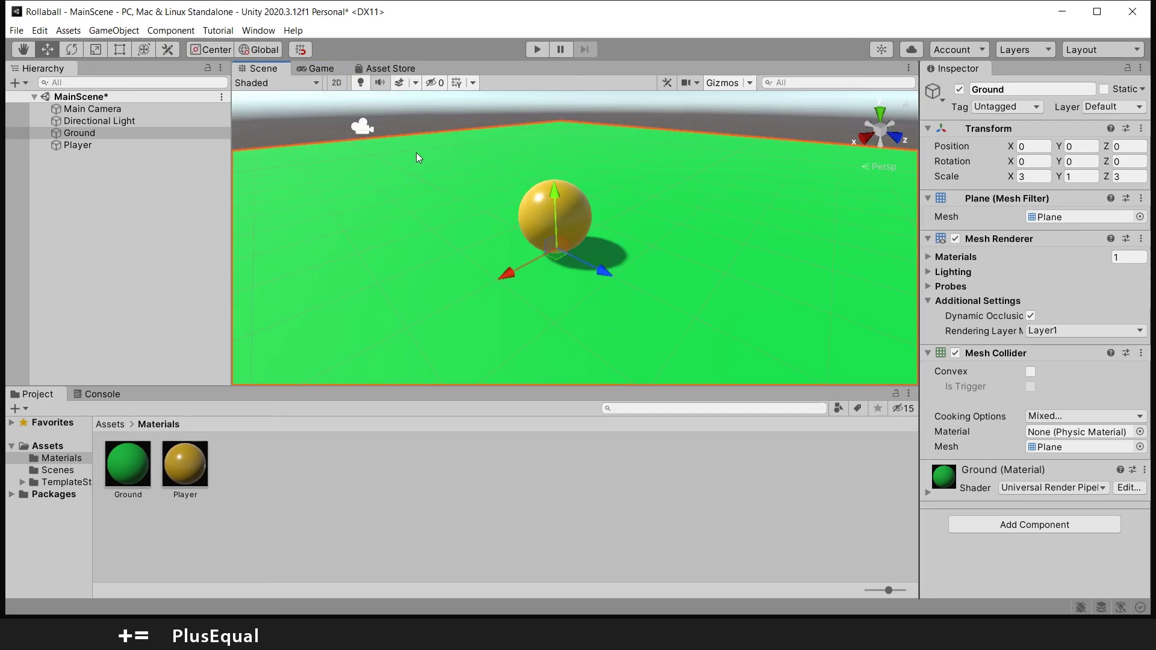
scroll(623, 183, down, 3)
alt+drag(764, 185, 698, 196)
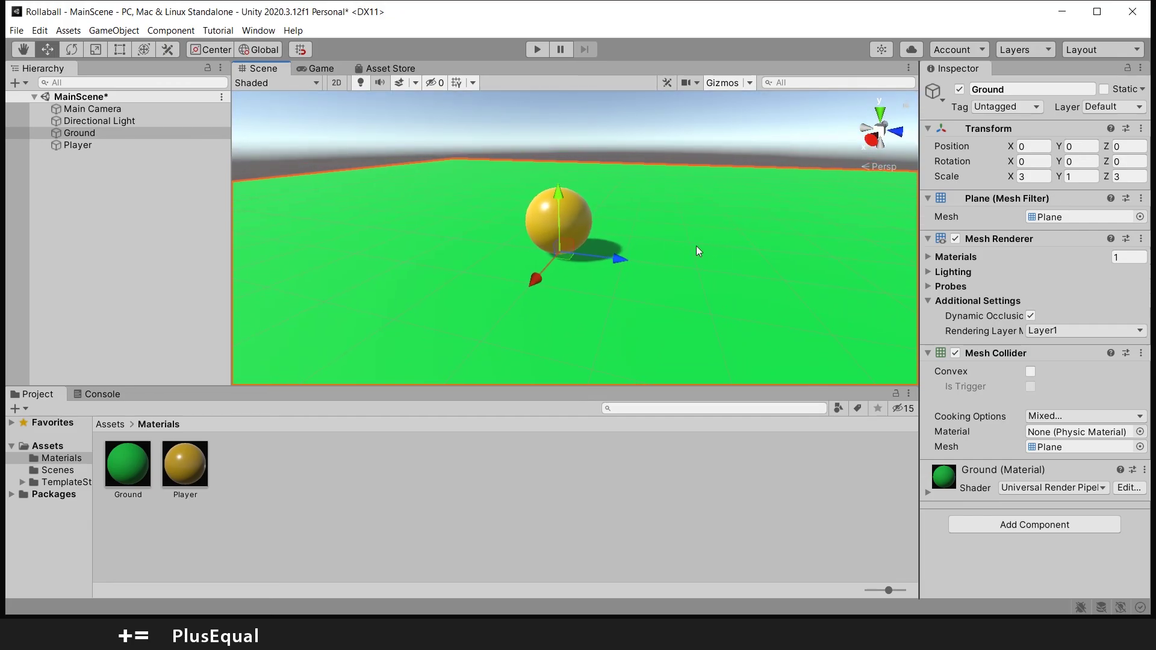
alt+drag(697, 247, 647, 228)
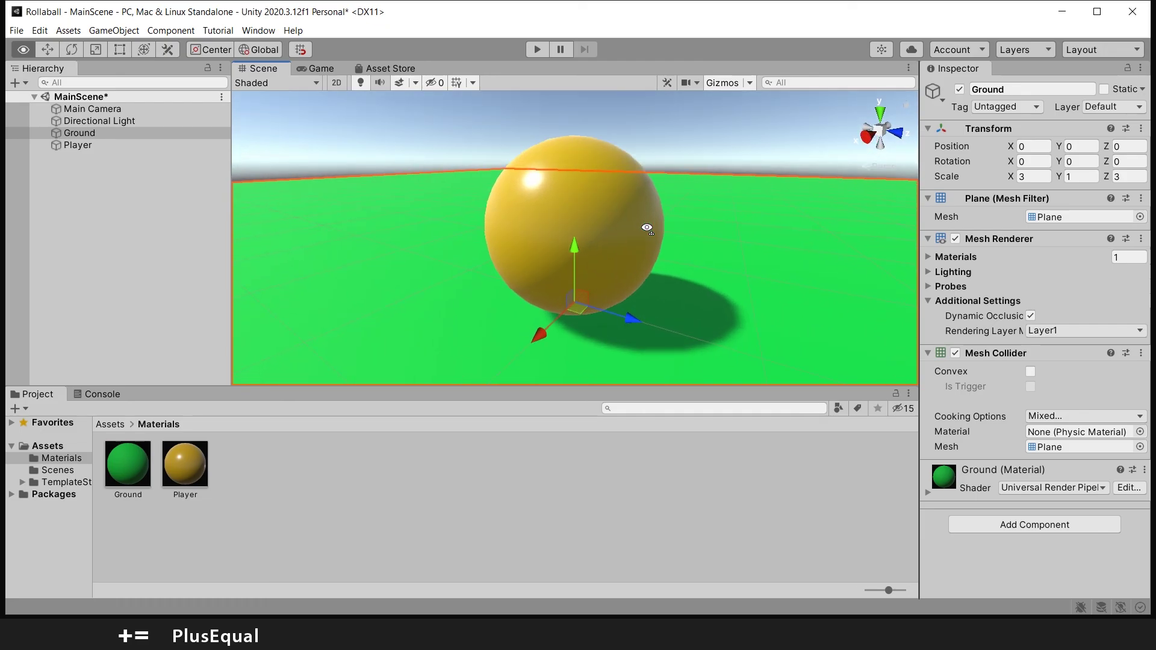
scroll(620, 241, down, 5)
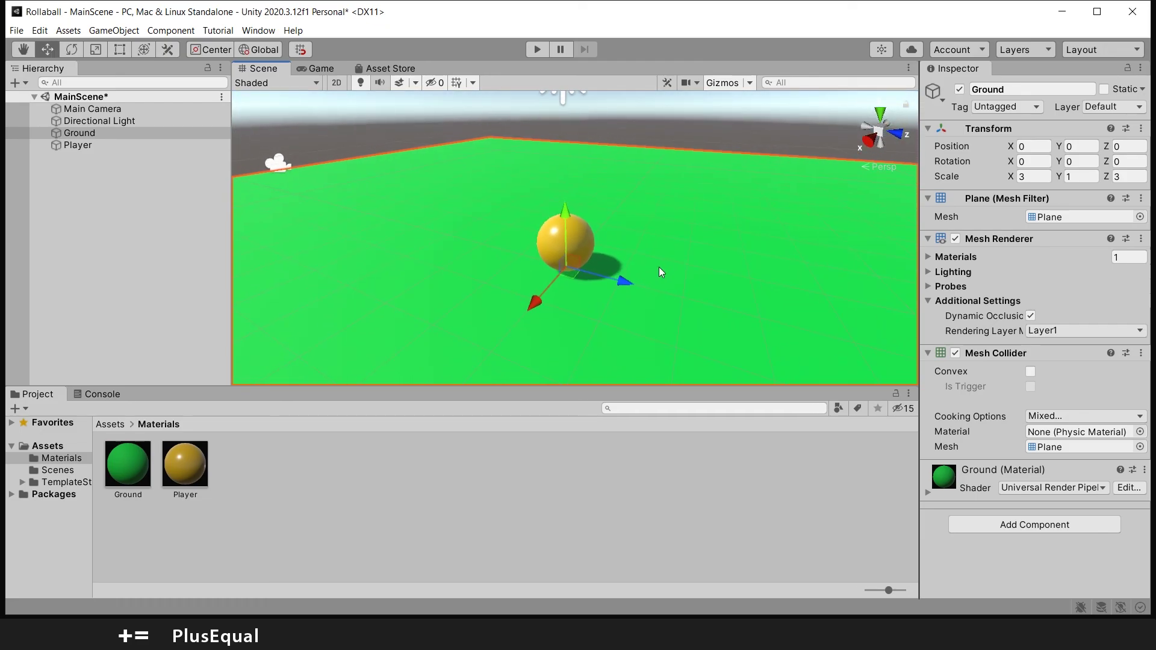
click(553, 236)
alt+drag(546, 262, 638, 205)
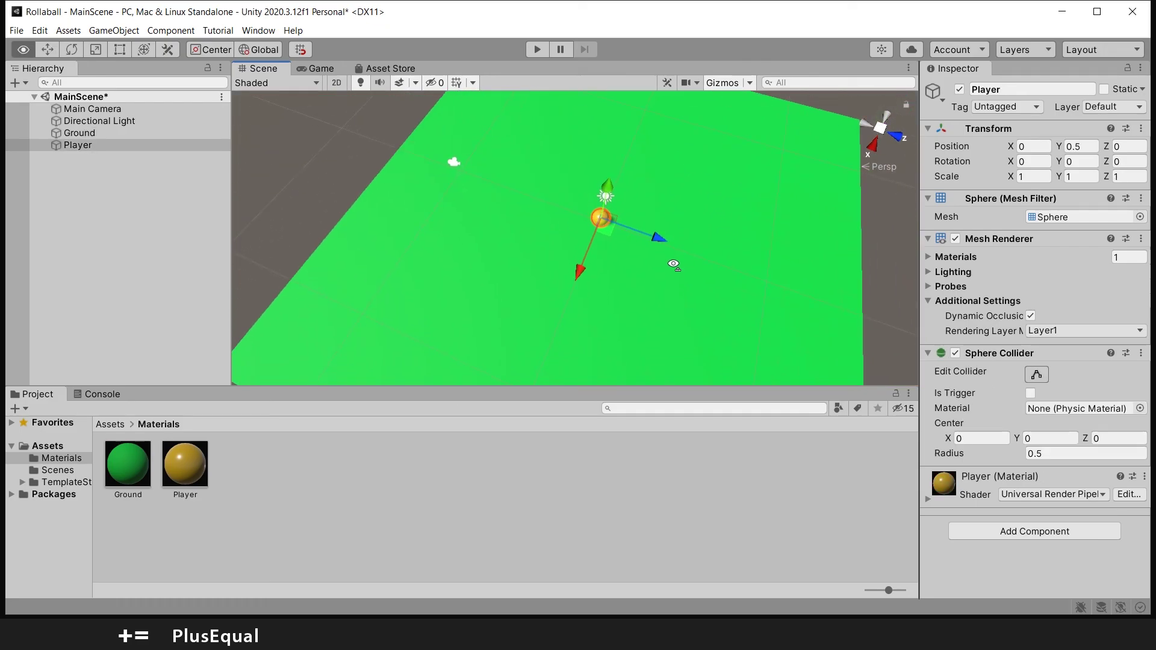